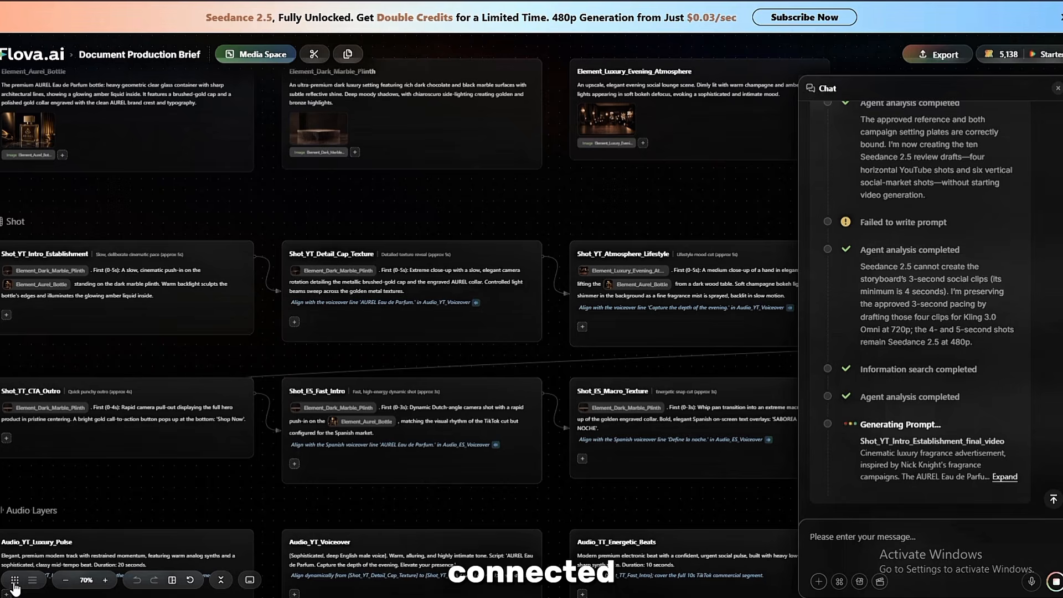
Examine the key elements, shots and audio layers across the storyboard canvas, with the chat closed.
scroll(214, 367, down, 3)
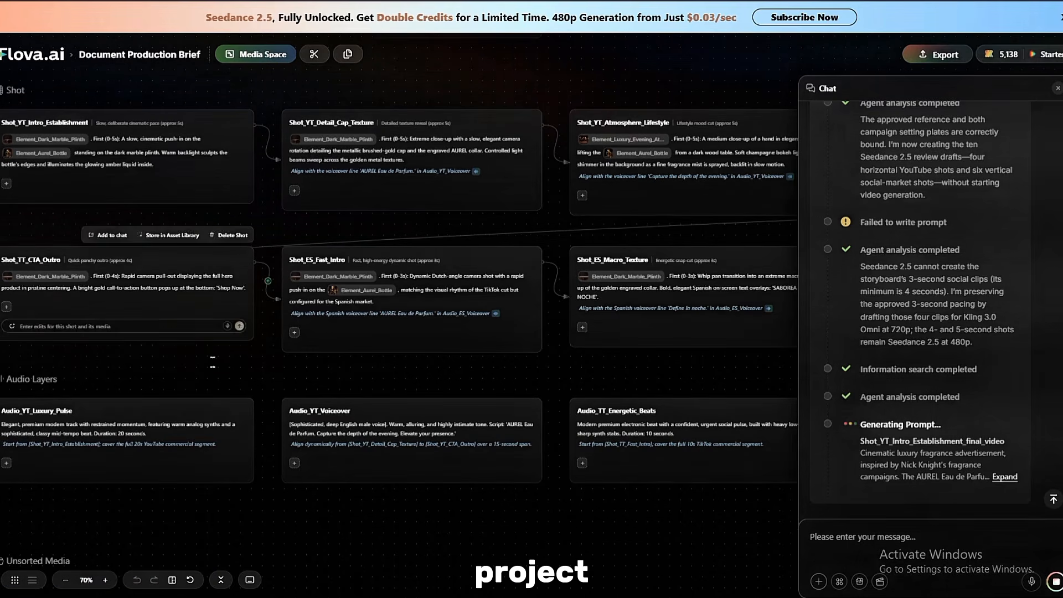
scroll(205, 332, up, 1)
scroll(190, 268, up, 3)
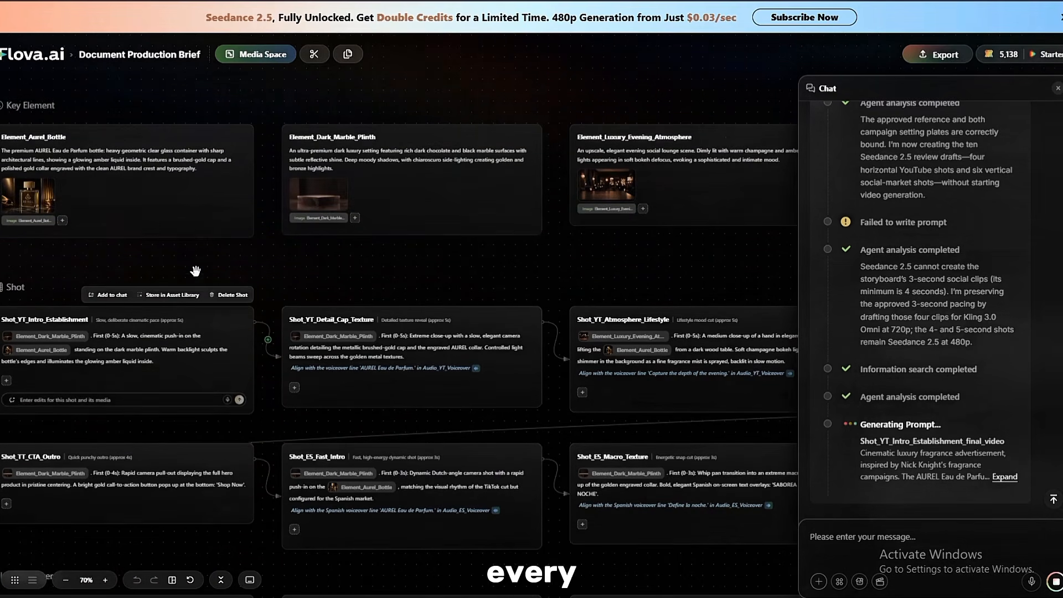
mouse_move(521, 371)
mouse_down()
mouse_move(492, 373)
mouse_move(508, 374)
mouse_up()
drag(636, 358, 631, 362)
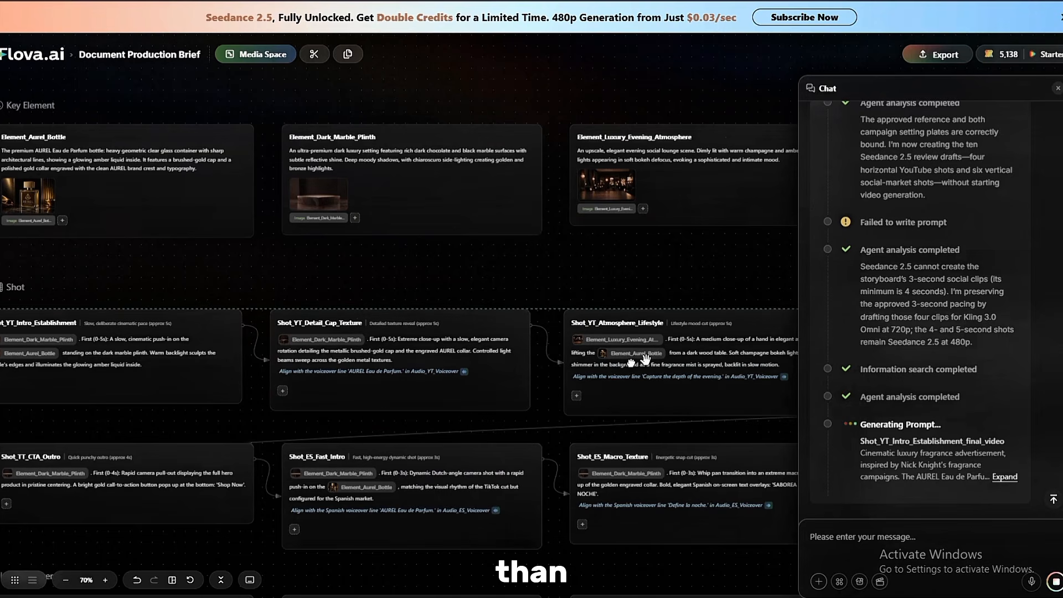
click(1057, 88)
scroll(610, 309, right, 3)
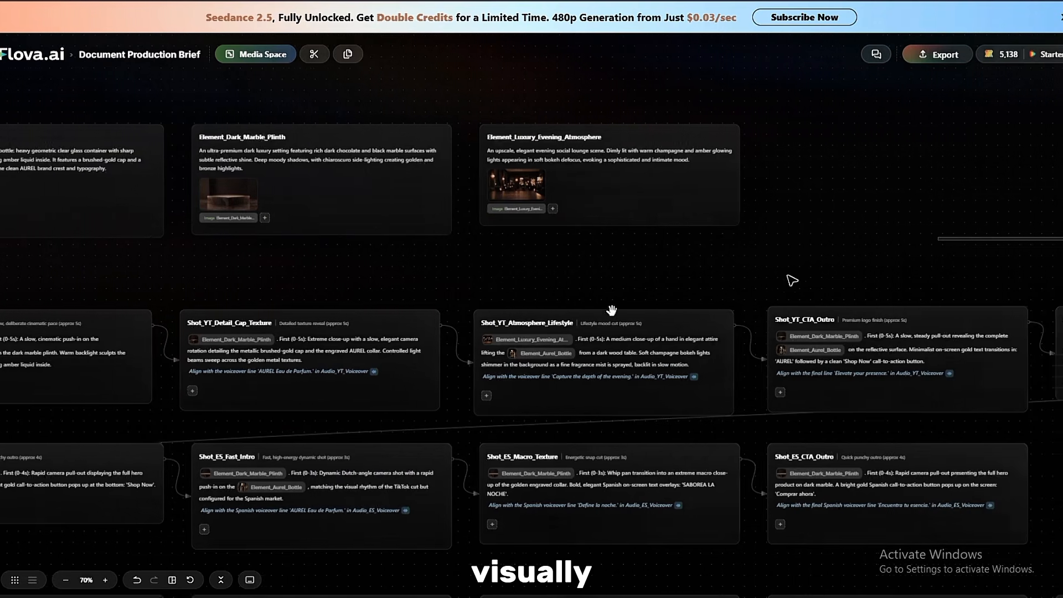
scroll(546, 313, down, 2)
scroll(487, 311, down, 1)
drag(337, 212, 340, 215)
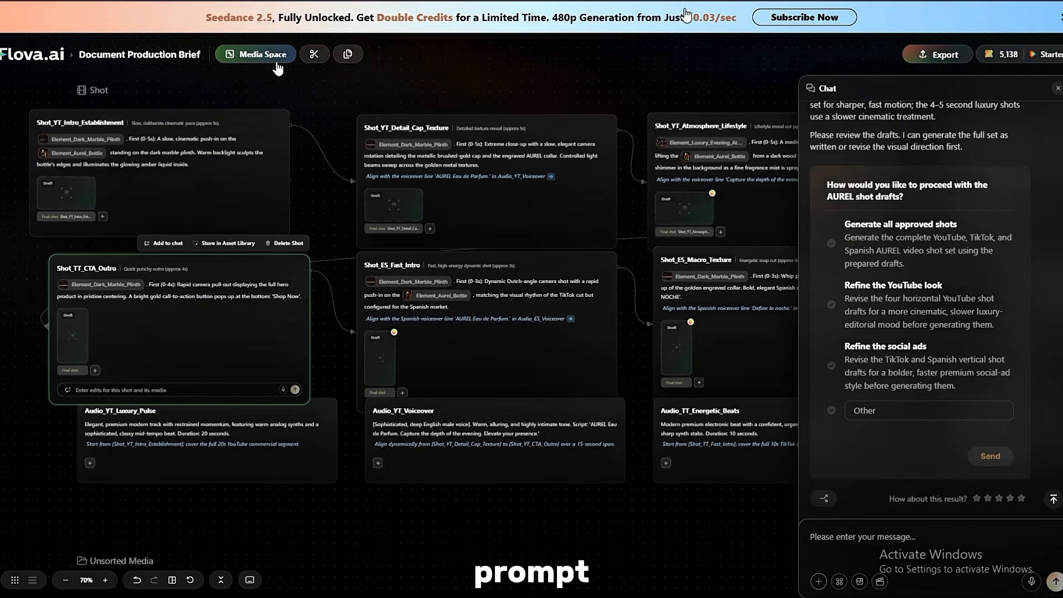
Append "make the product larger" to the prompt of the Shot_YT_Detail_Cap_Texture draft and save it.
click(378, 221)
scroll(617, 454, down, 2)
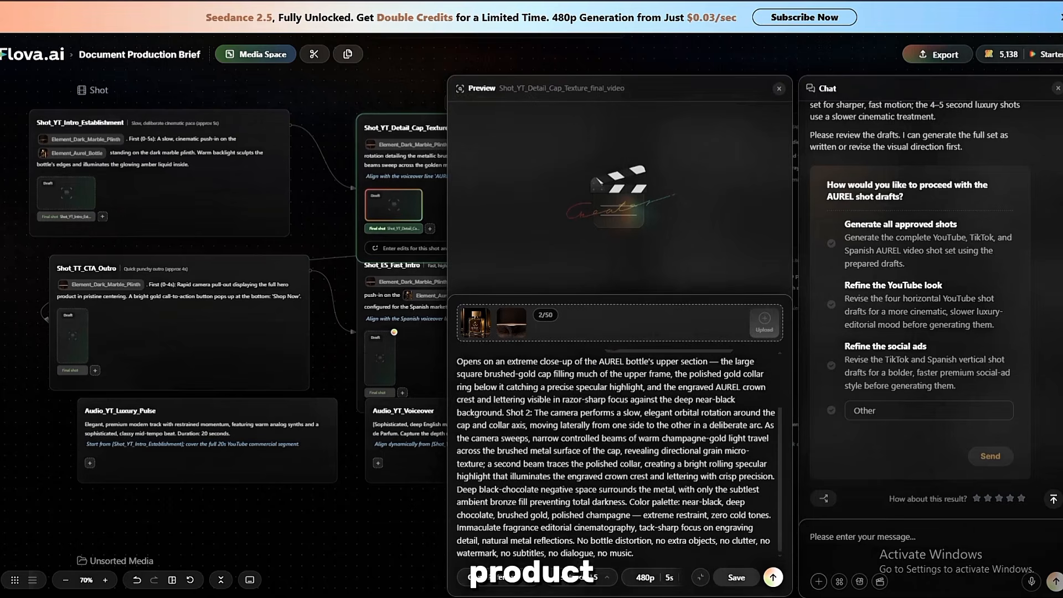
scroll(630, 546, up, 2)
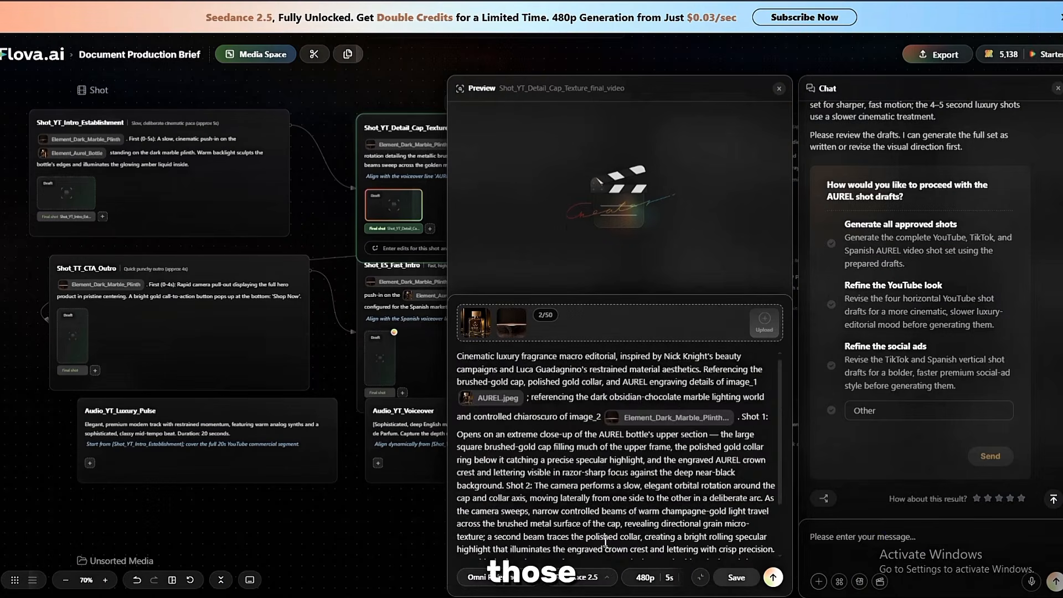
scroll(603, 536, down, 3)
click(638, 560)
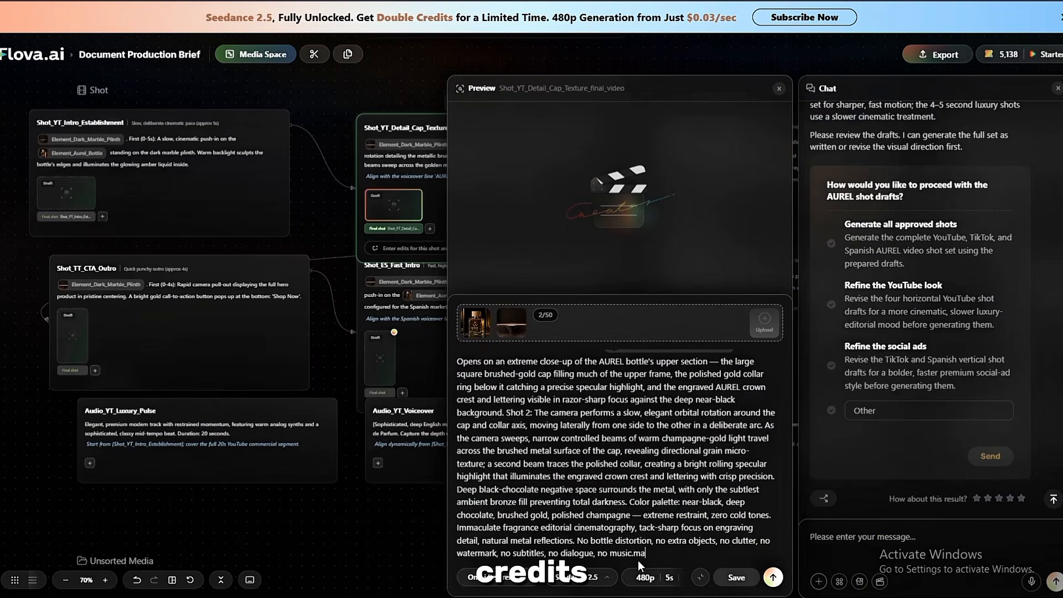
text(make the )
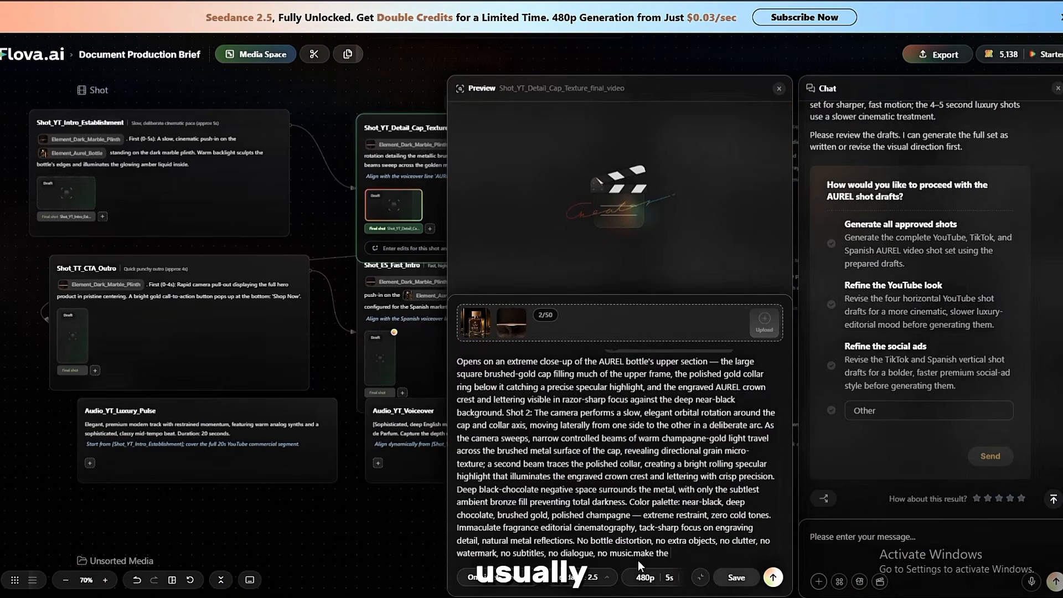
text(proj)
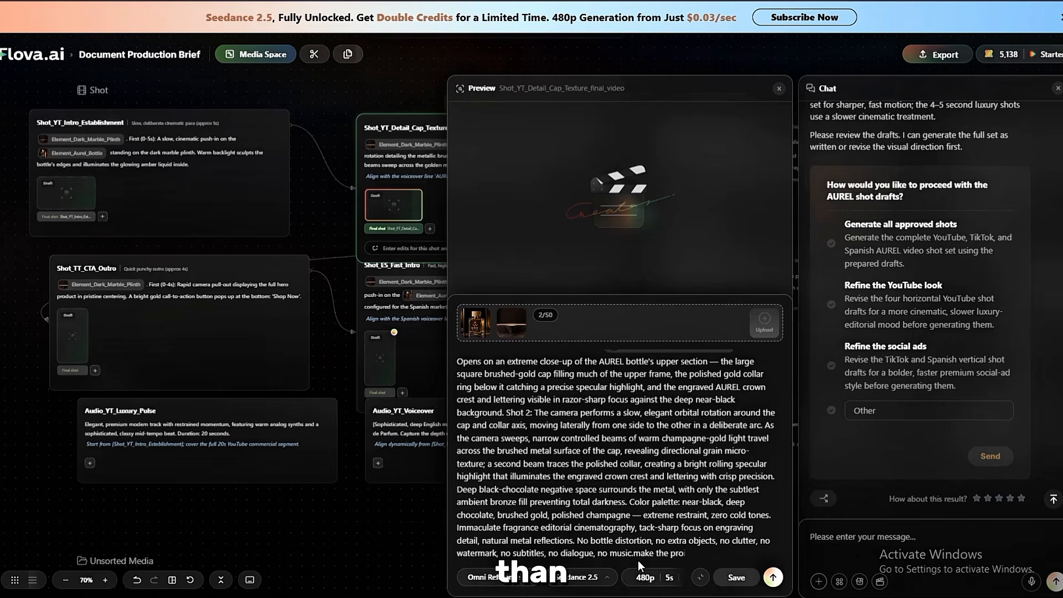
text(duct larger)
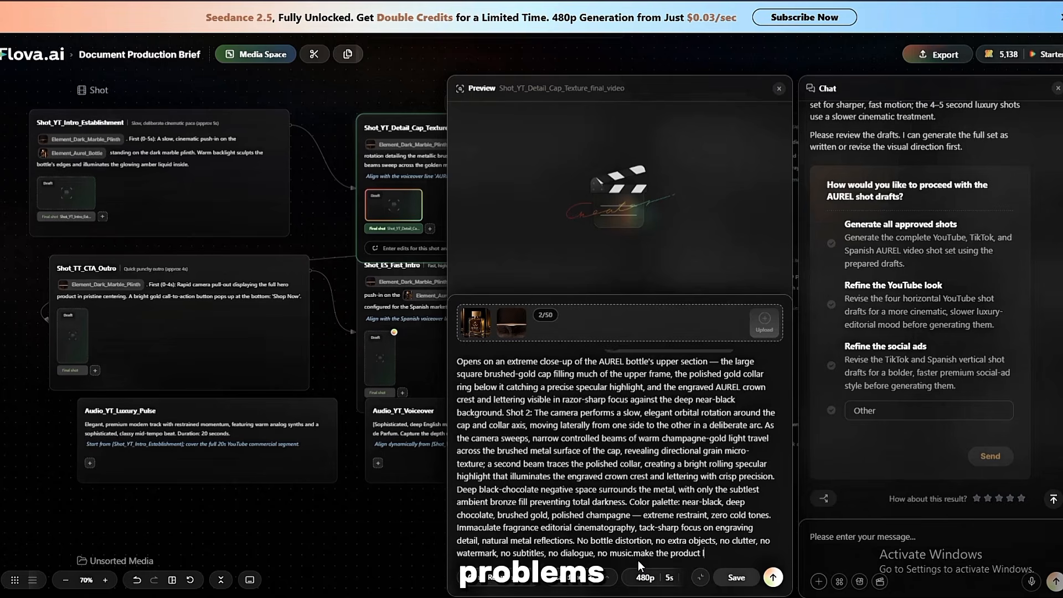
click(739, 576)
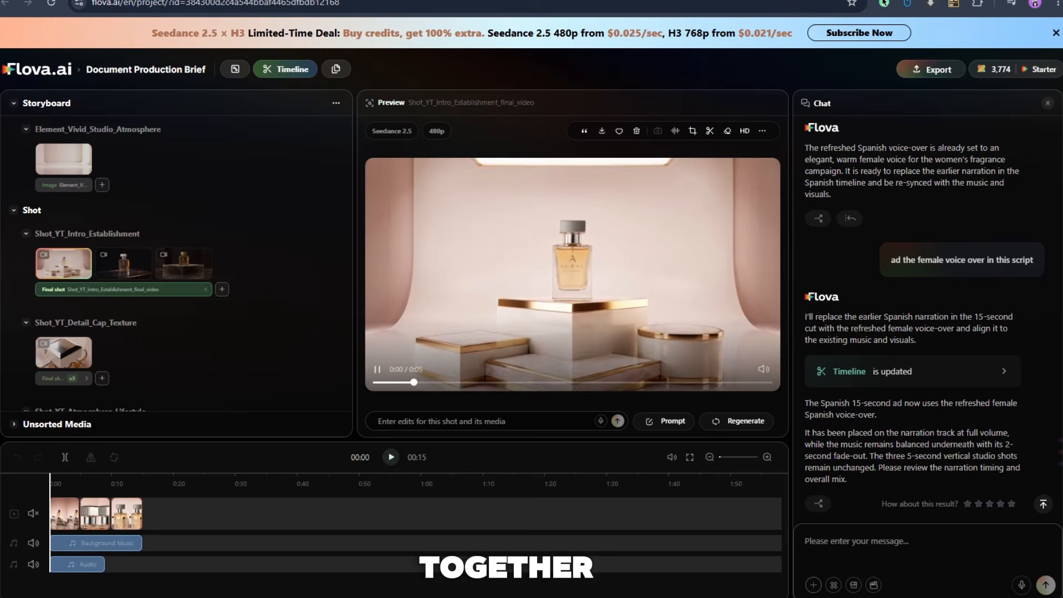
Preview the final videos of the YouTube detail cap texture, atmosphere lifestyle and CTA outro shots.
scroll(177, 260, down, 2)
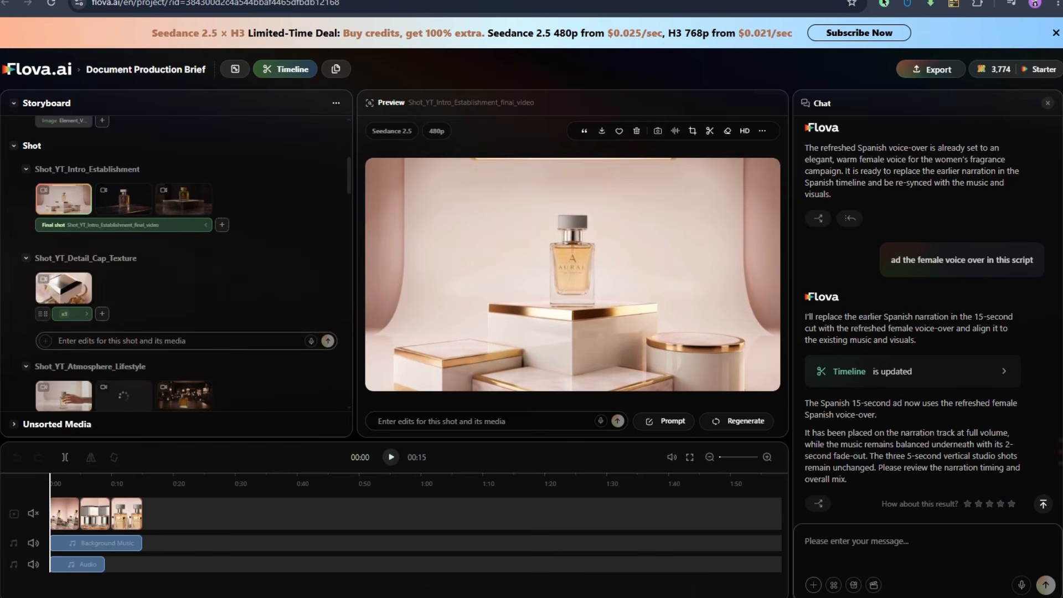
click(64, 288)
scroll(64, 288, down, 1)
click(64, 334)
scroll(64, 334, down, 3)
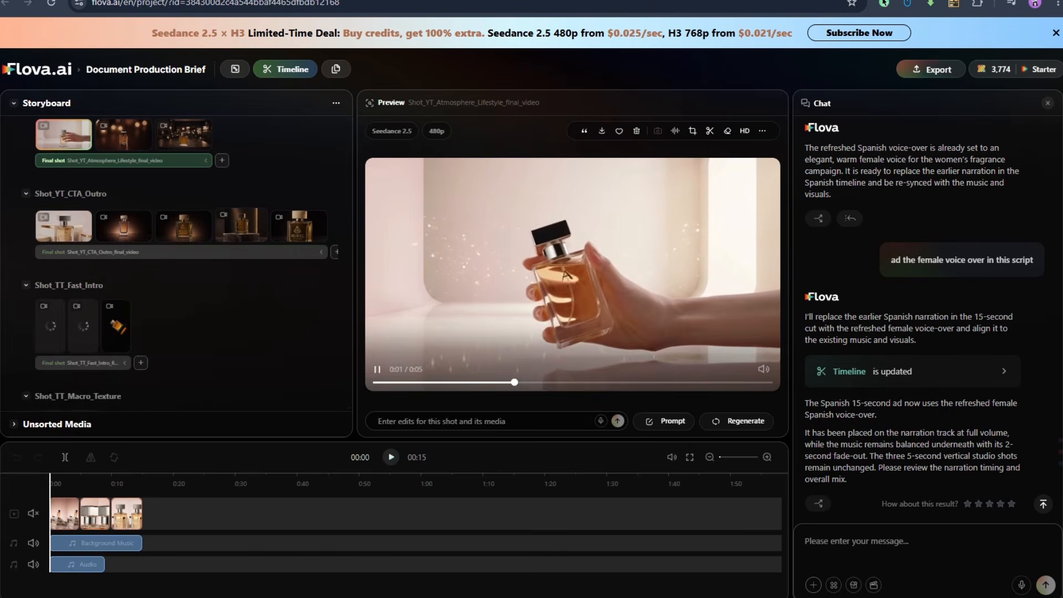
click(63, 226)
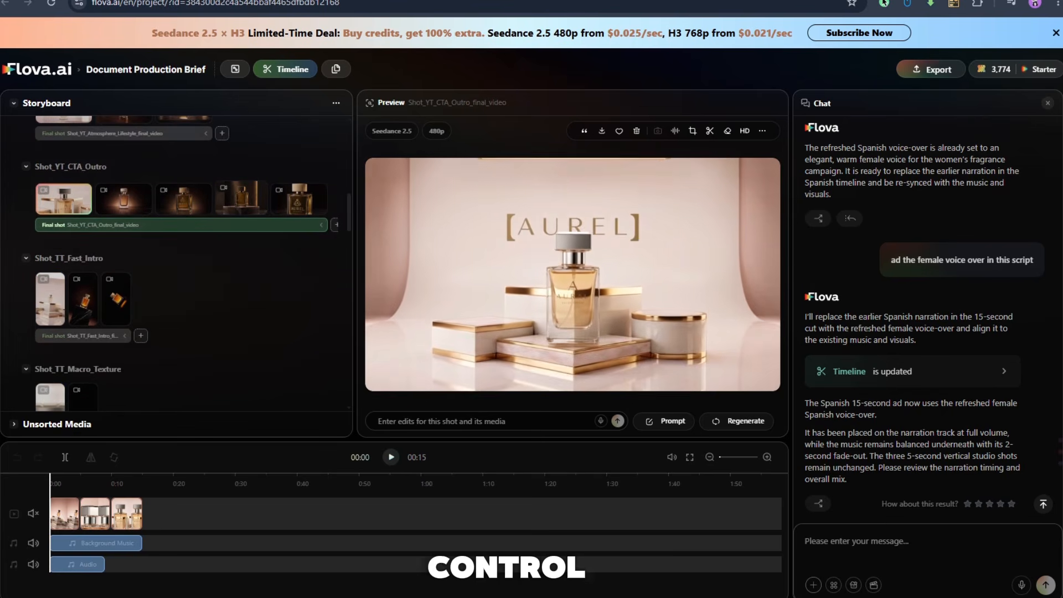
Preview the final videos of the TikTok fast intro, macro texture and CTA outro shots.
scroll(64, 232, down, 1)
click(50, 238)
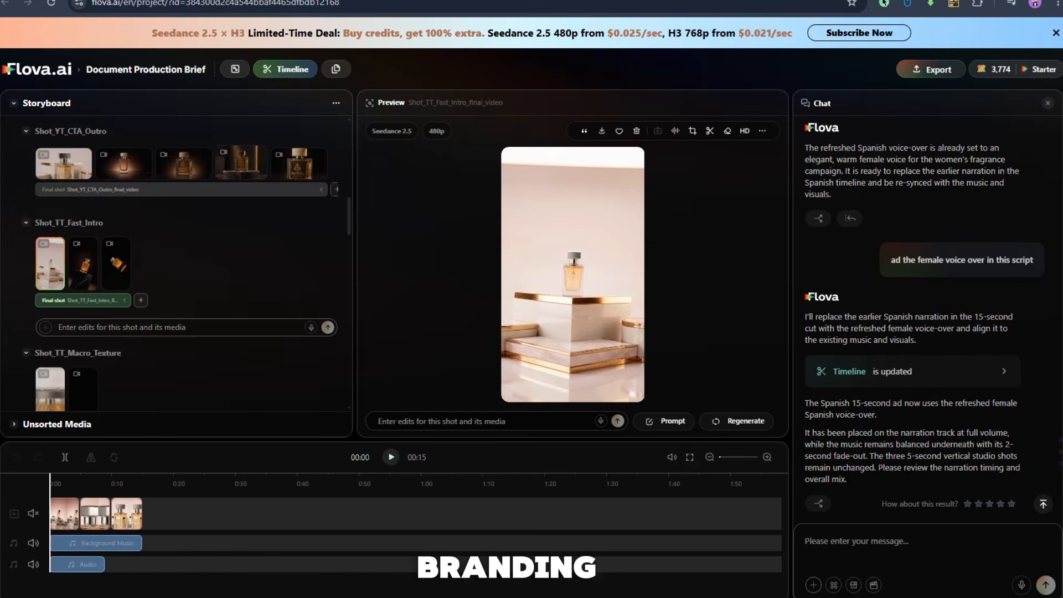
scroll(50, 238, down, 1)
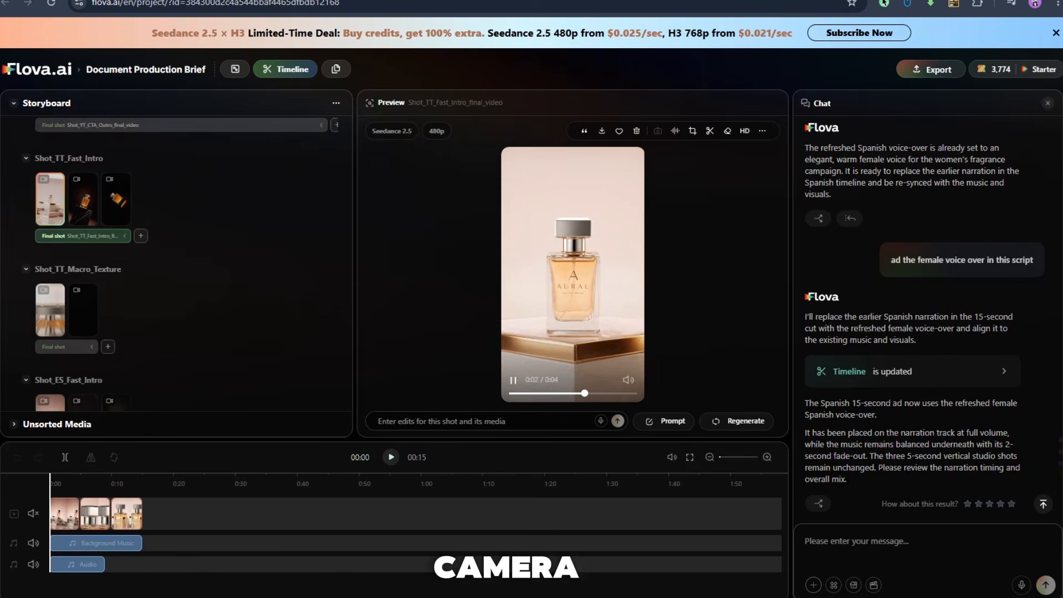
click(50, 310)
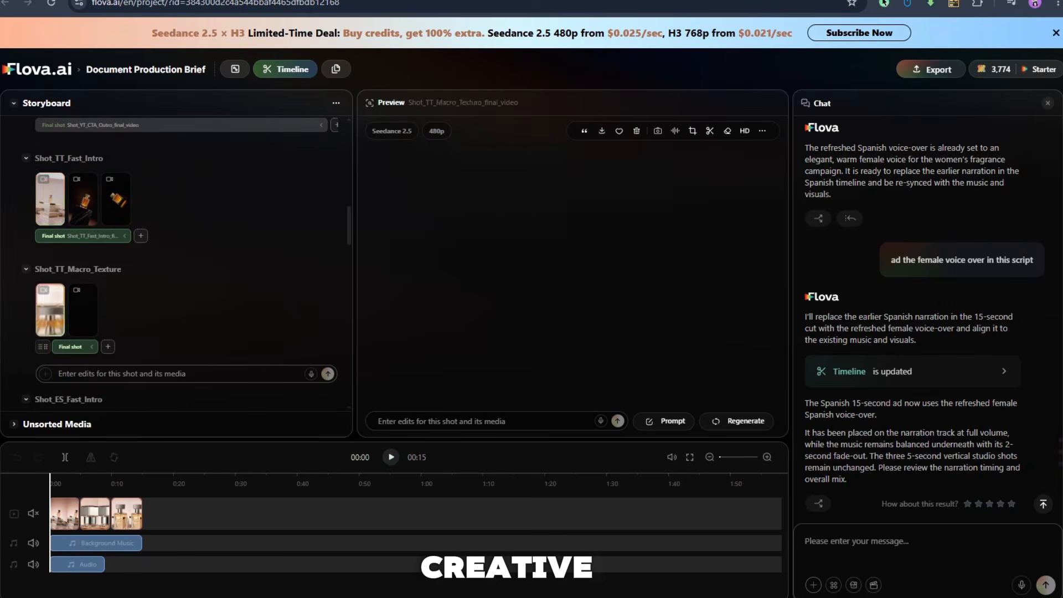
scroll(177, 261, down, 2)
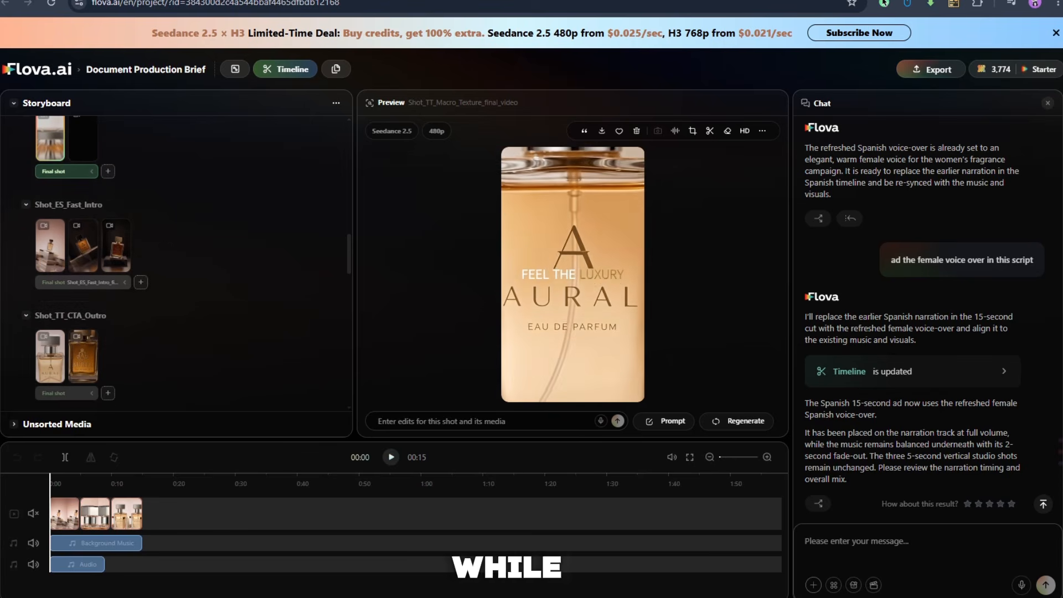
scroll(194, 294, down, 1)
click(51, 292)
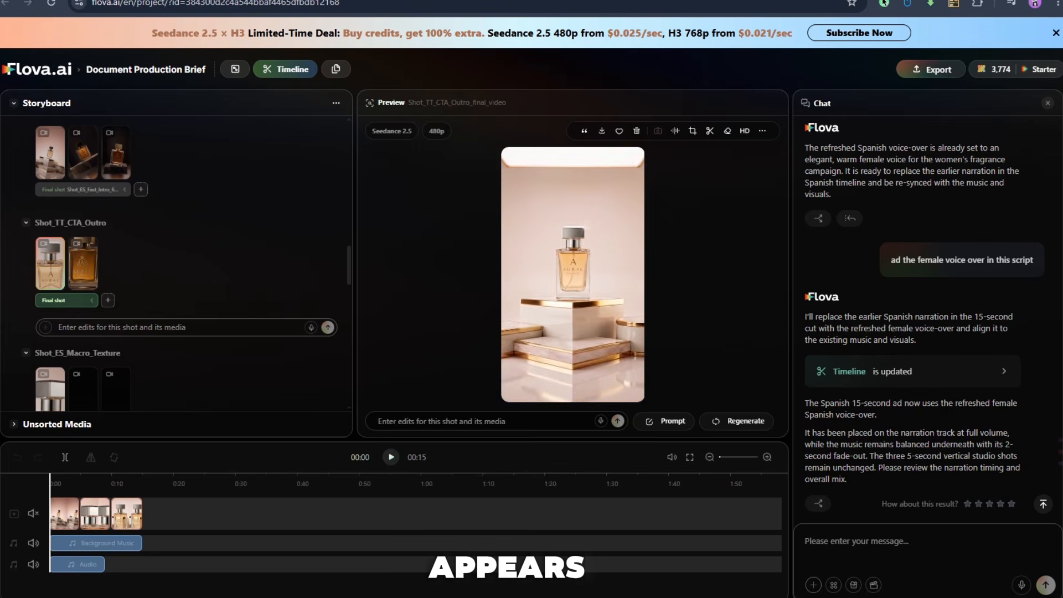
scroll(187, 263, down, 1)
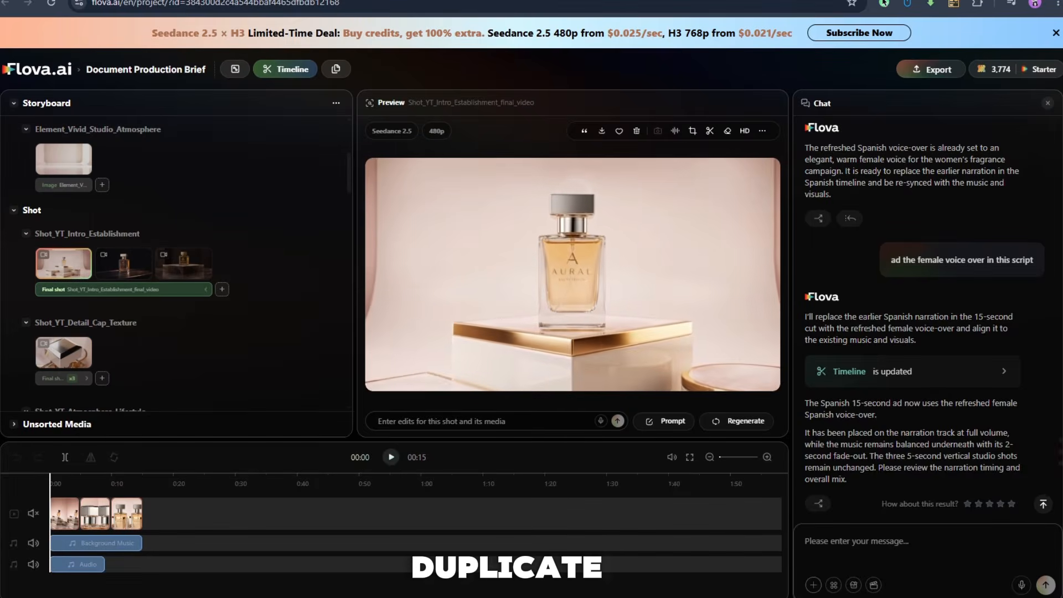
Compare the YouTube intro, TikTok fast intro and Spanish fast intro final videos in the storyboard.
scroll(178, 263, down, 2)
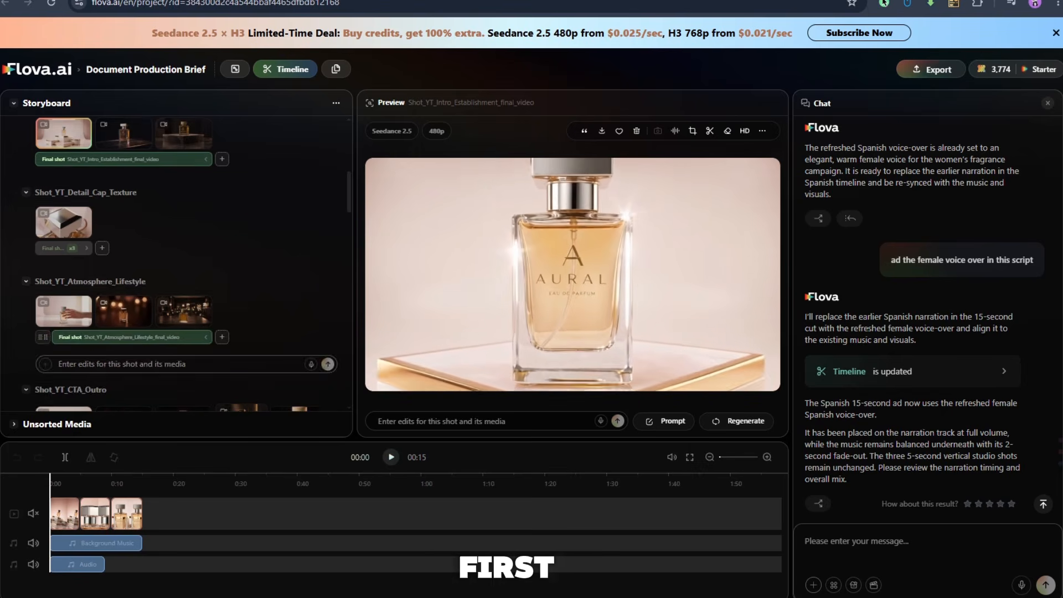
scroll(177, 264, down, 2)
scroll(177, 263, down, 2)
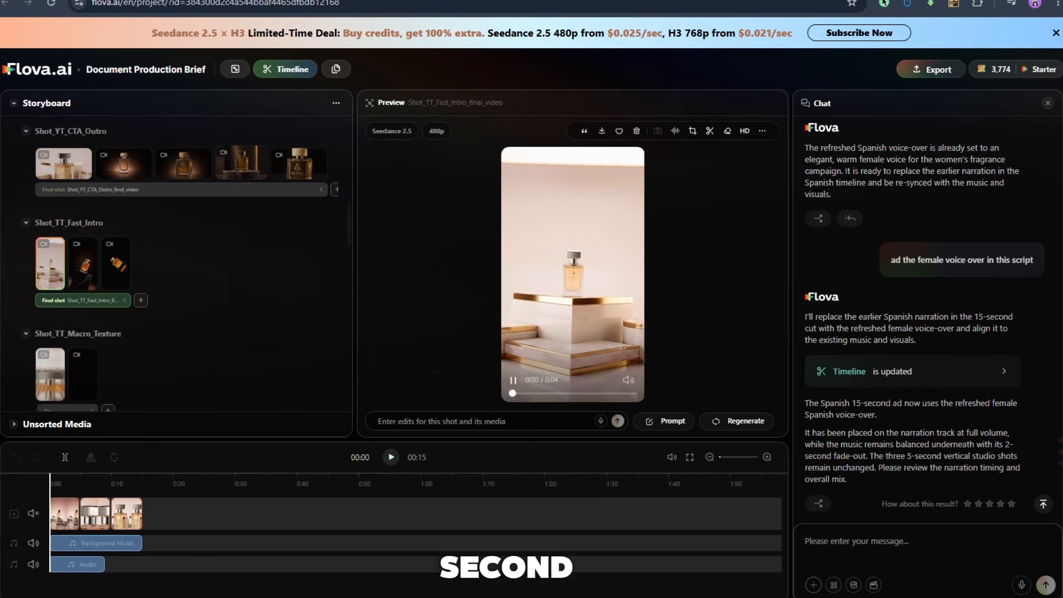
scroll(177, 263, down, 3)
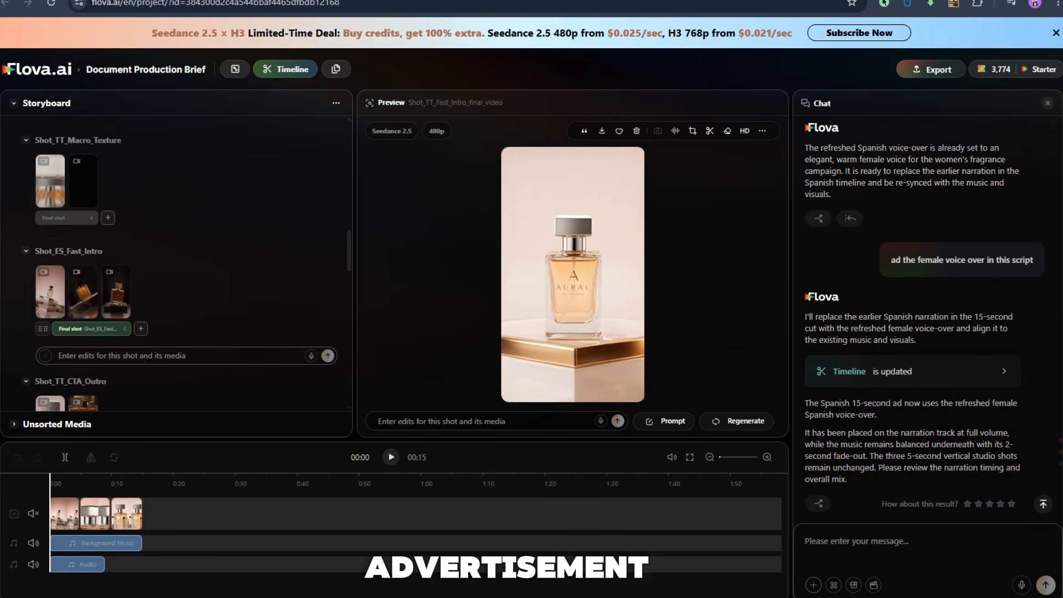
scroll(178, 263, down, 2)
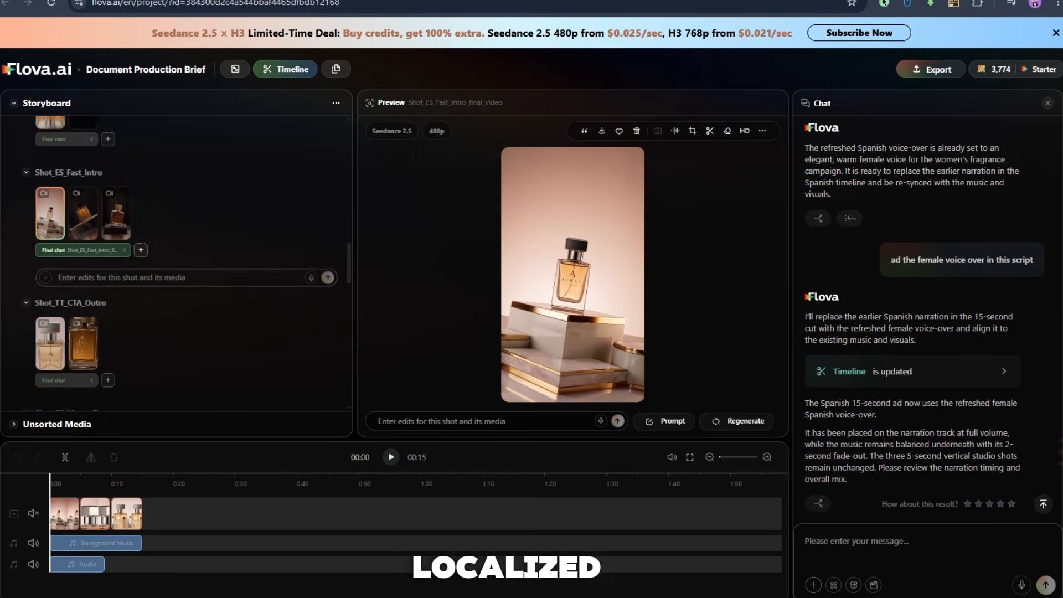
scroll(177, 263, down, 1)
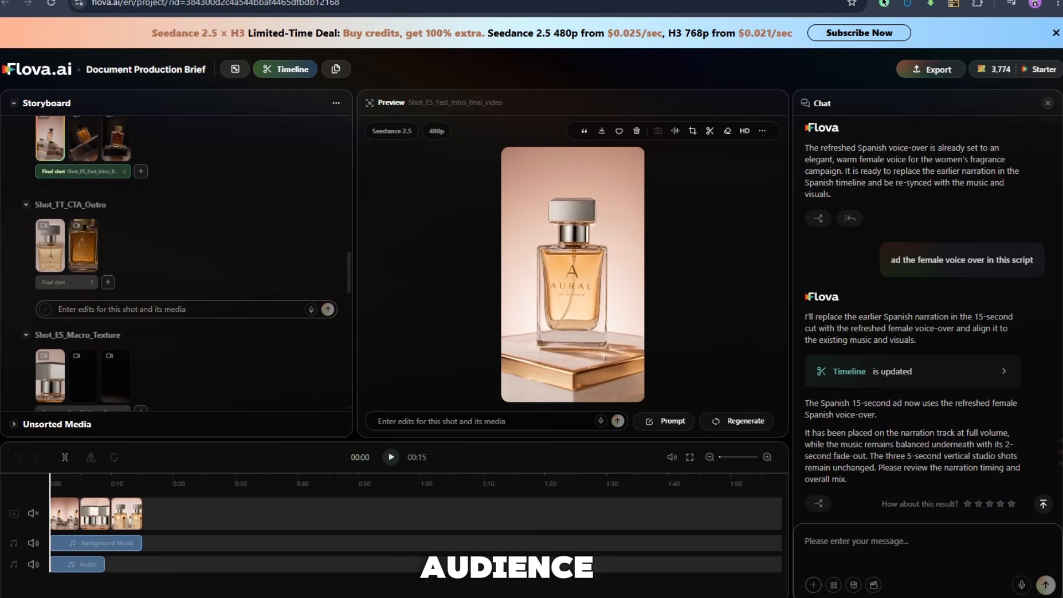
Preview the final videos of the TikTok CTA outro, Spanish macro texture and Spanish CTA outro shots.
click(50, 245)
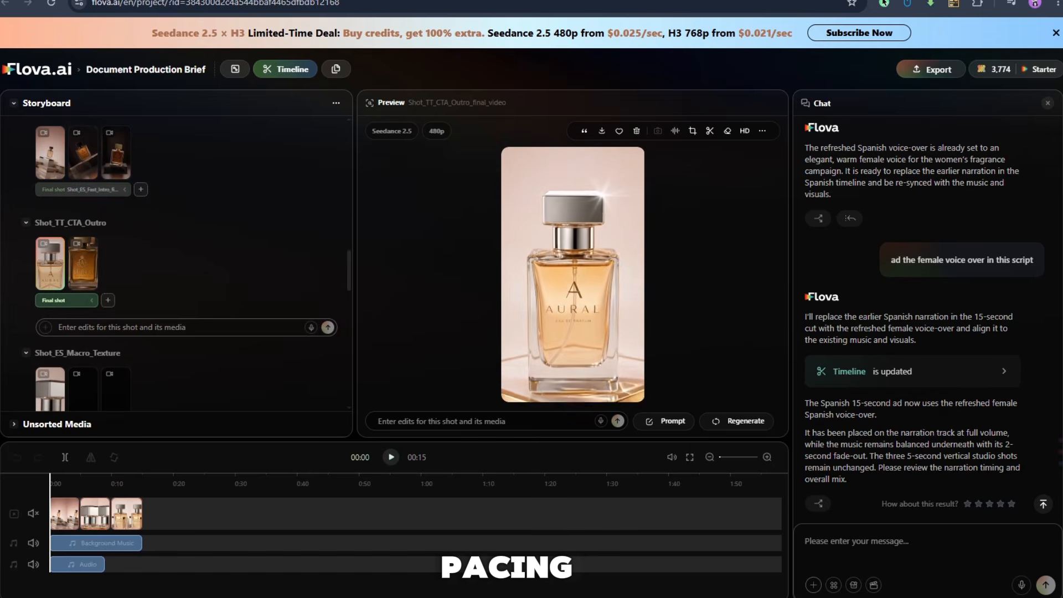
scroll(177, 263, down, 1)
click(50, 311)
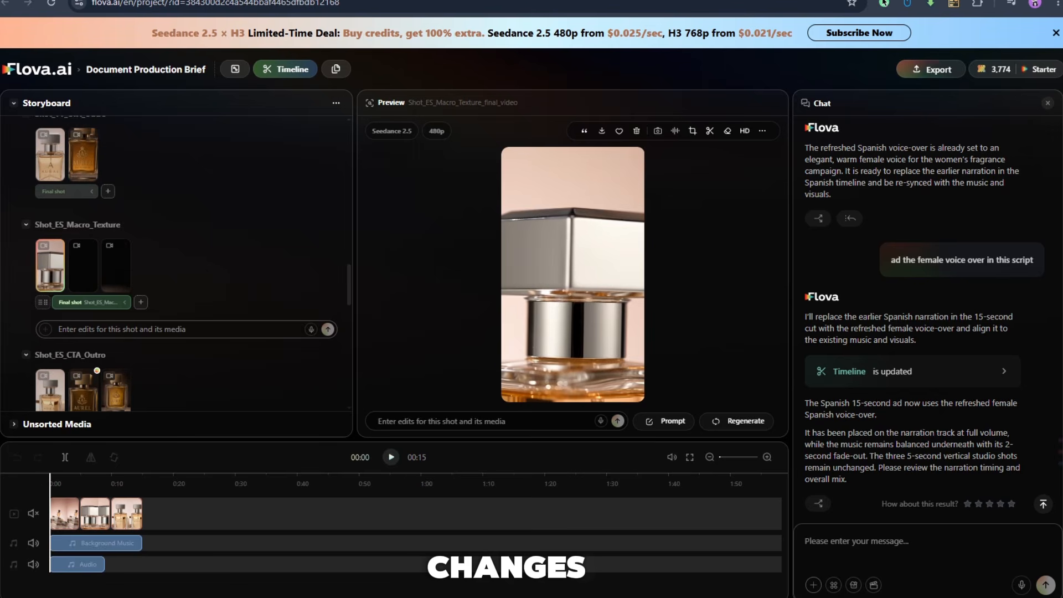
scroll(178, 263, down, 2)
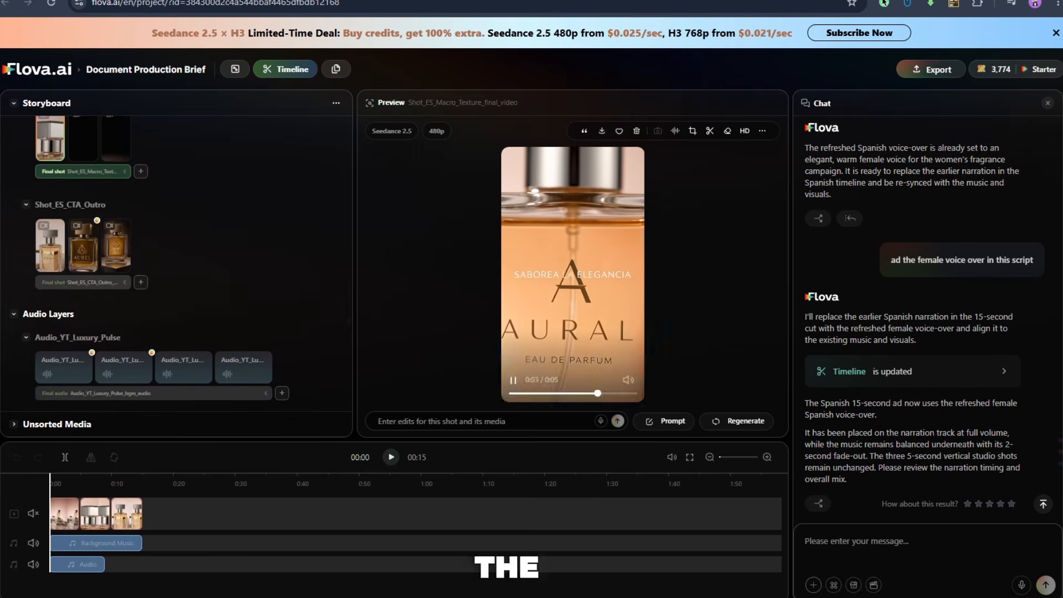
click(50, 246)
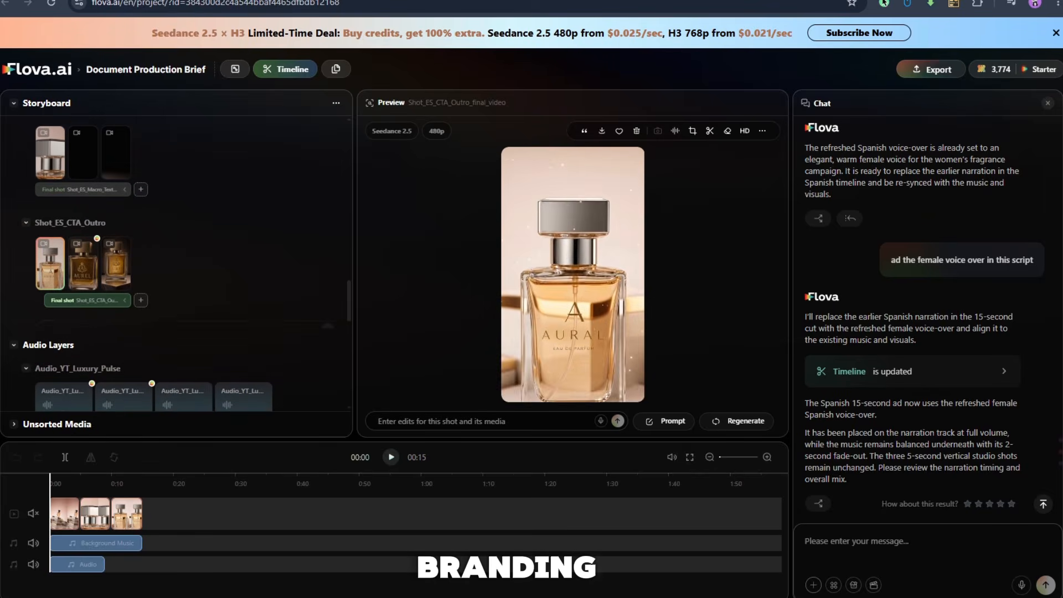
scroll(177, 263, down, 5)
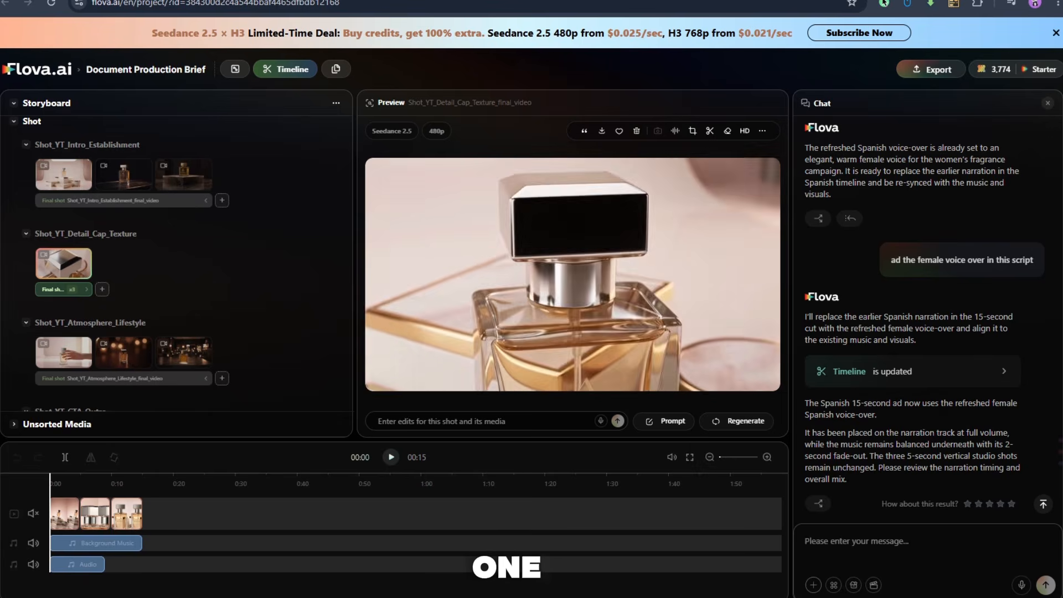
Submit the edit "Change the camera movement to slow push in then ad the cta" for Shot_YT_CTA_Outro and play back the original version.
scroll(177, 263, down, 2)
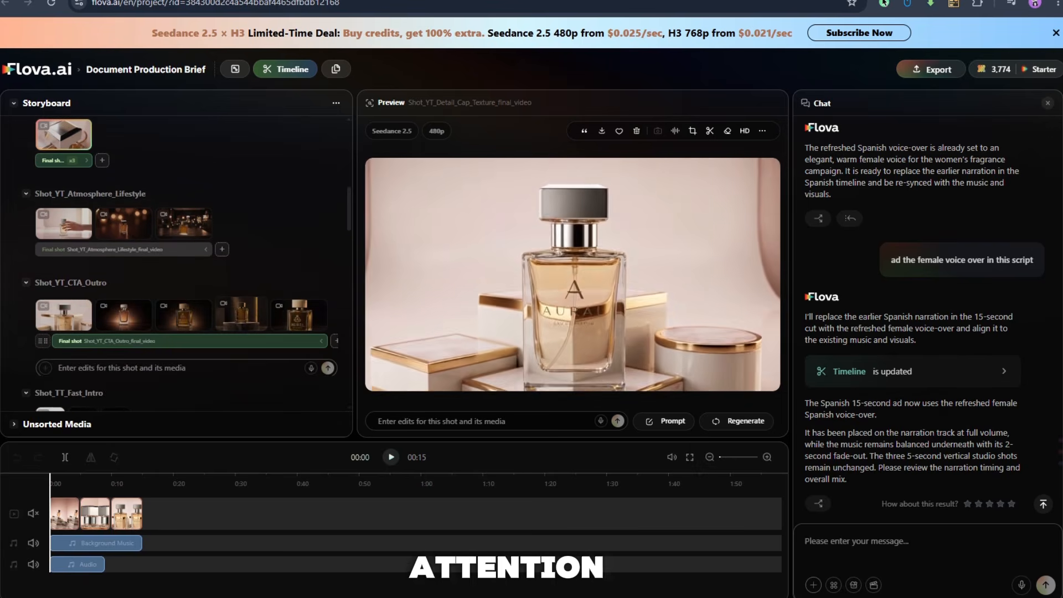
click(63, 313)
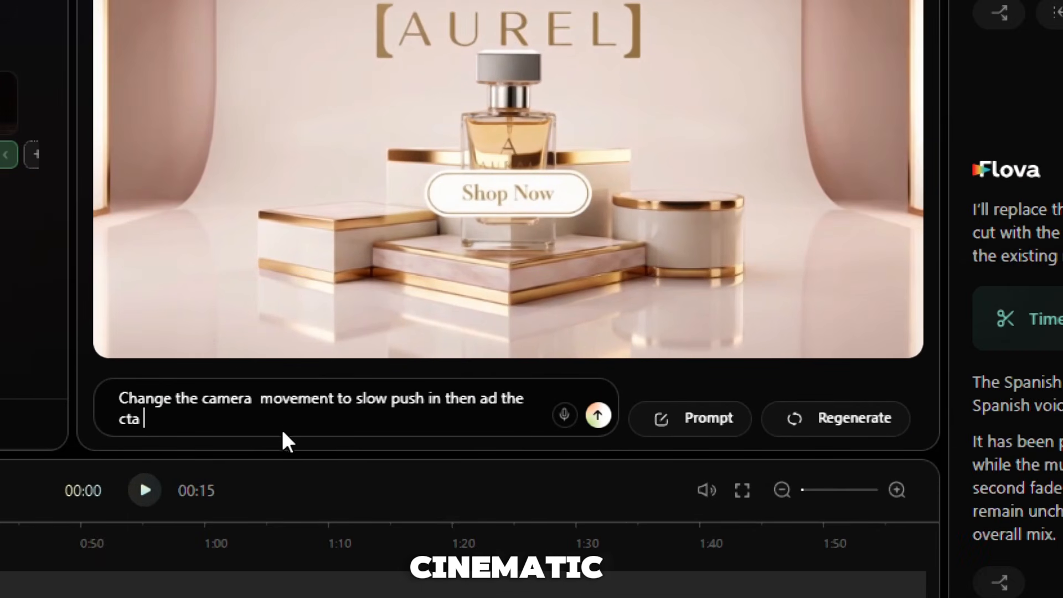
click(597, 417)
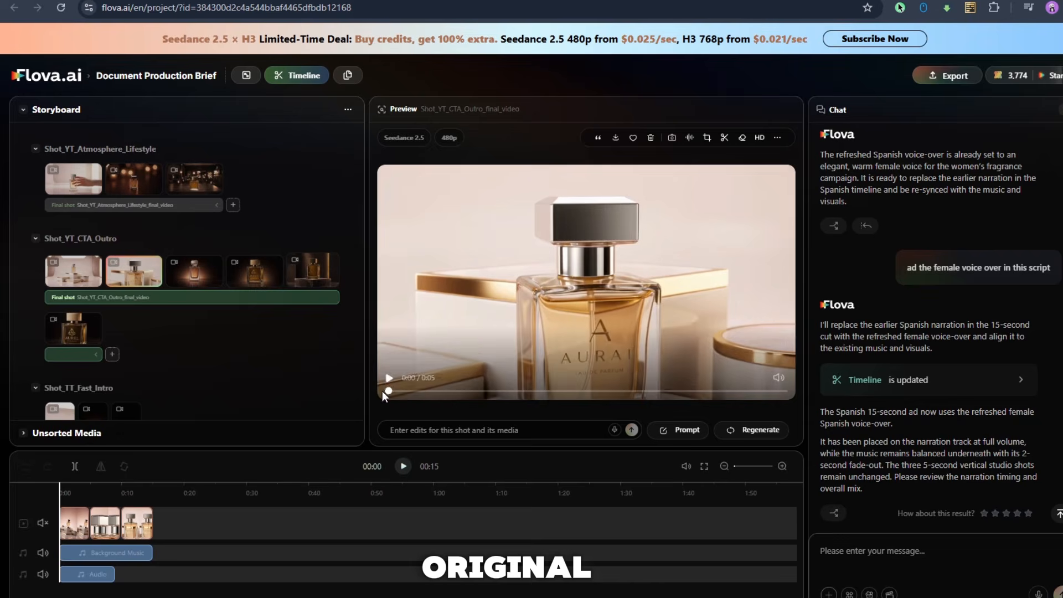
click(388, 381)
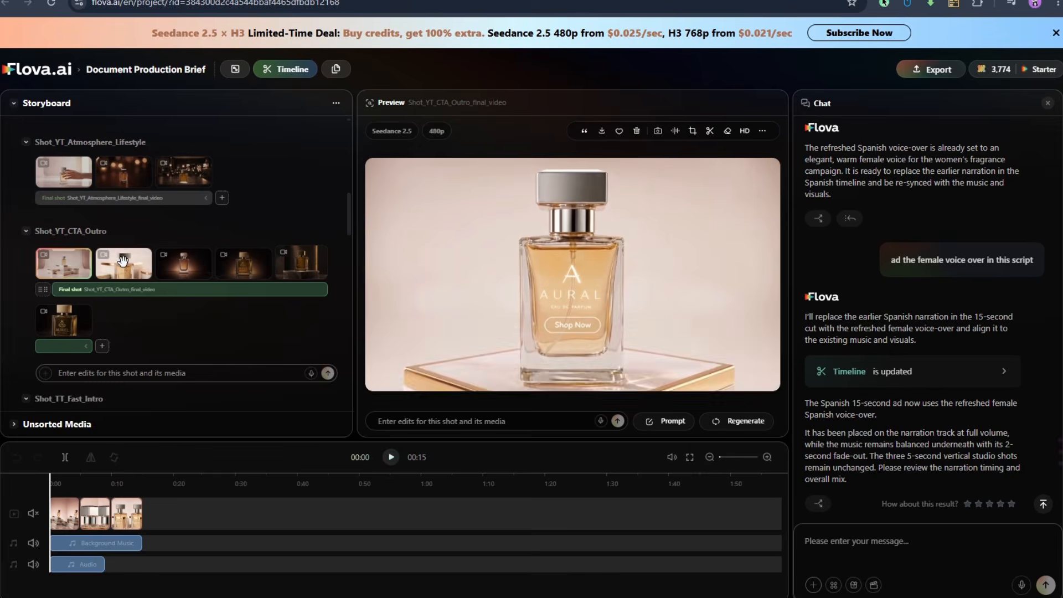
Compare the two newest versions of the YouTube CTA outro video and look through the shots that follow in the storyboard.
click(158, 280)
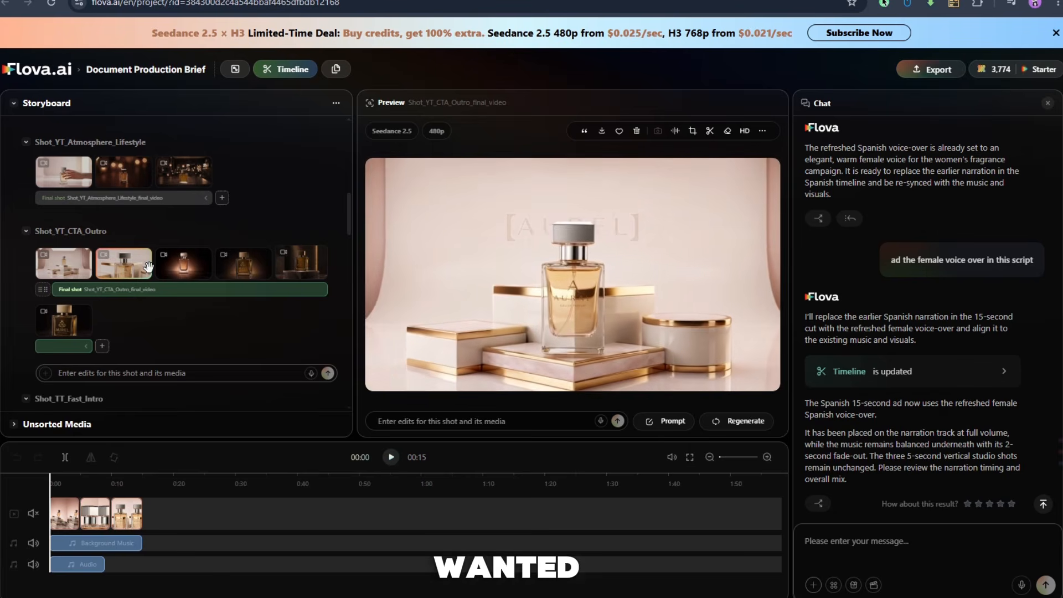
click(57, 271)
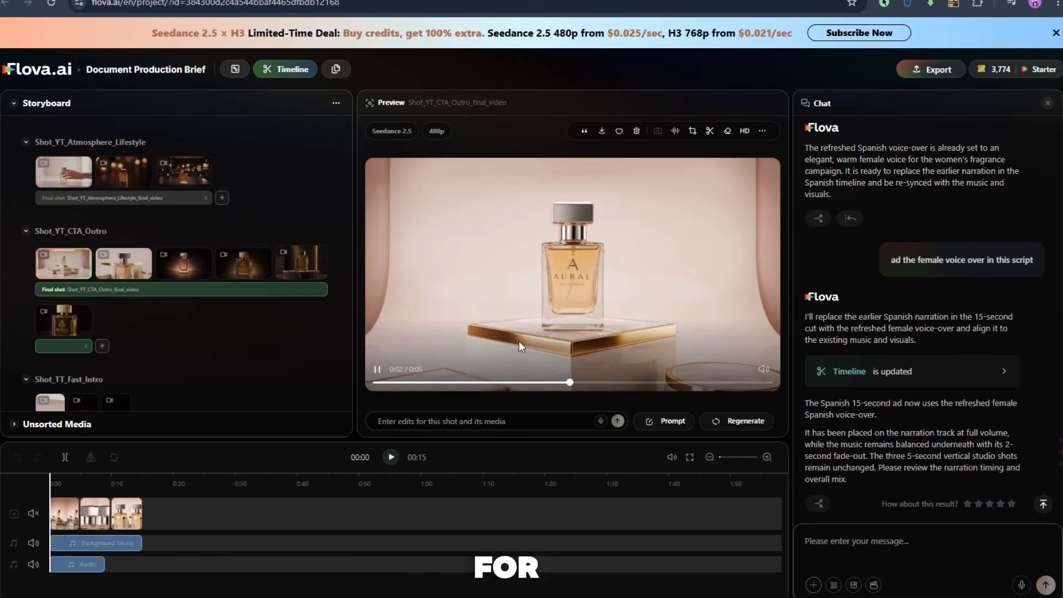
scroll(125, 310, down, 2)
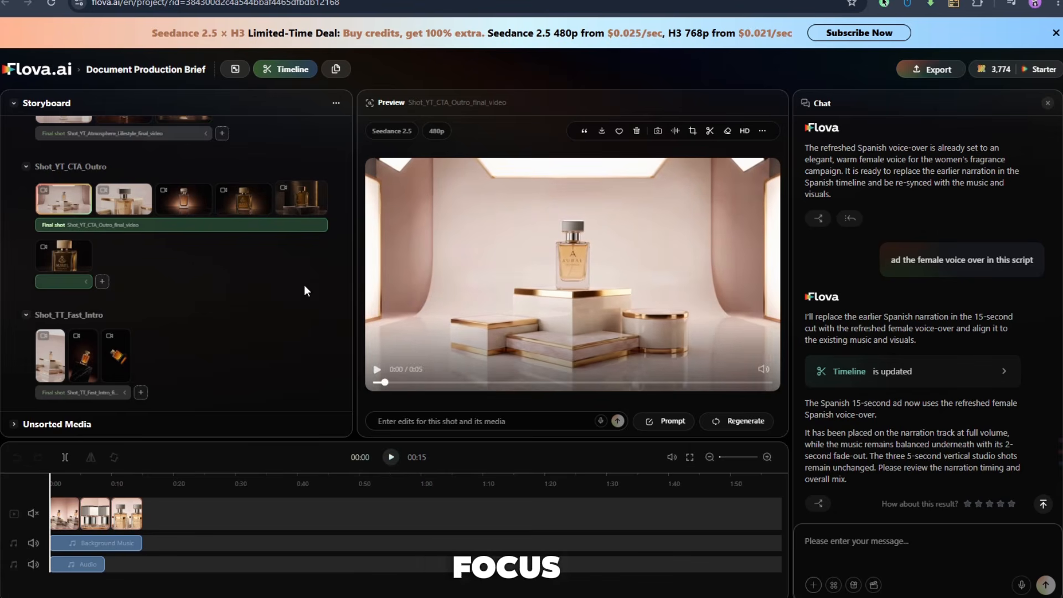
scroll(157, 268, down, 2)
scroll(154, 276, down, 5)
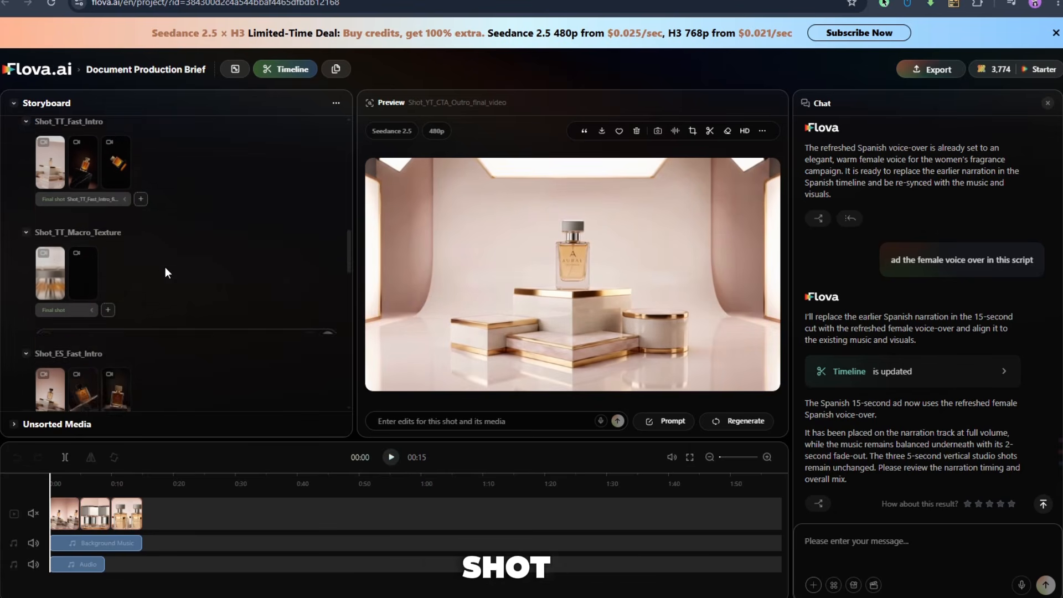
scroll(165, 267, down, 8)
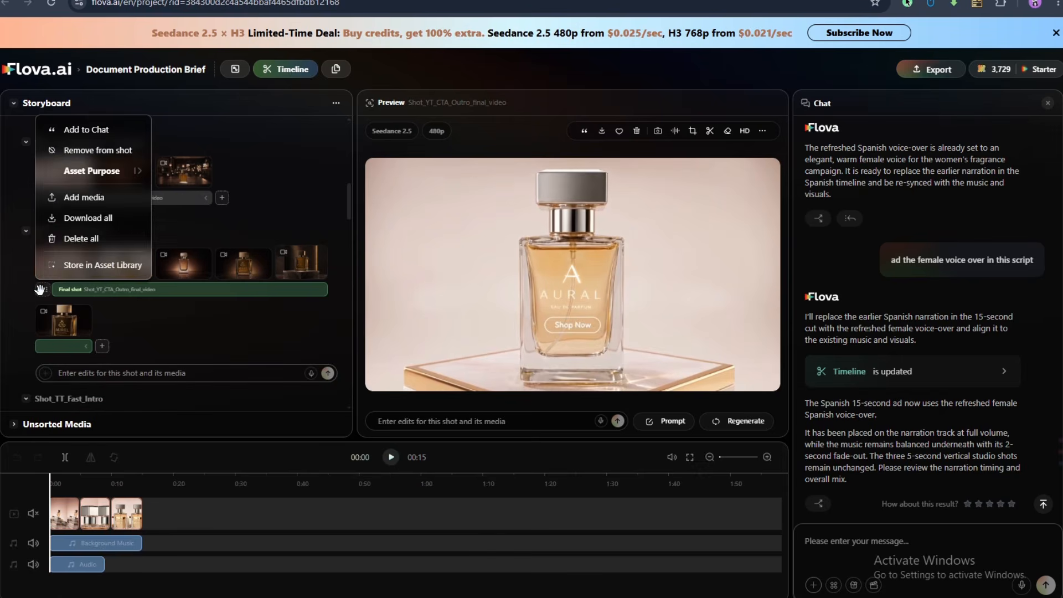
Store Shot_YT_CTA_Outro_final_video 1 in the Asset Library with its linked storyboard information included.
mouse_move(42, 292)
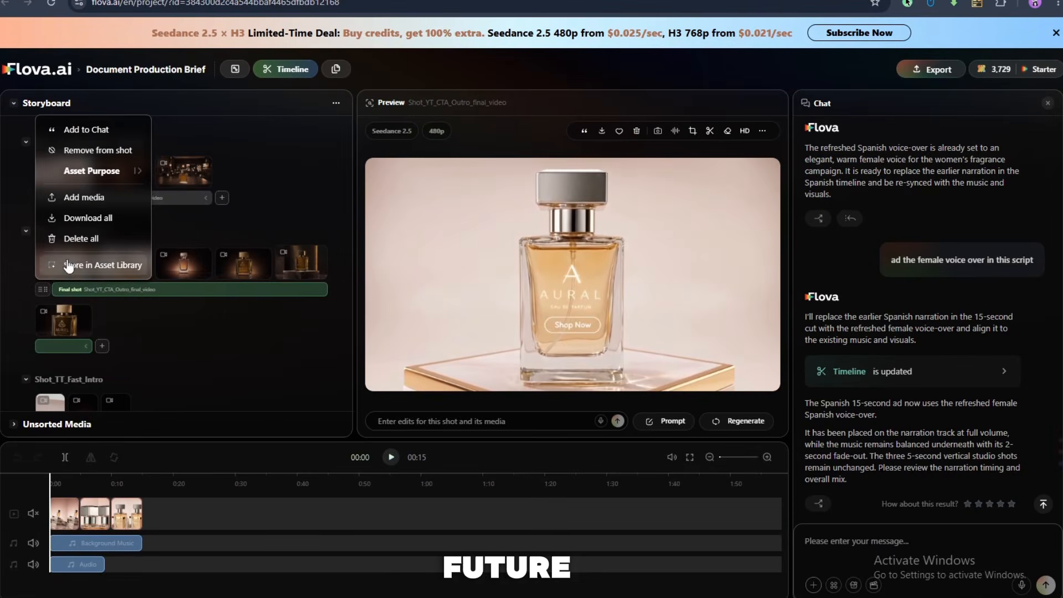
click(72, 265)
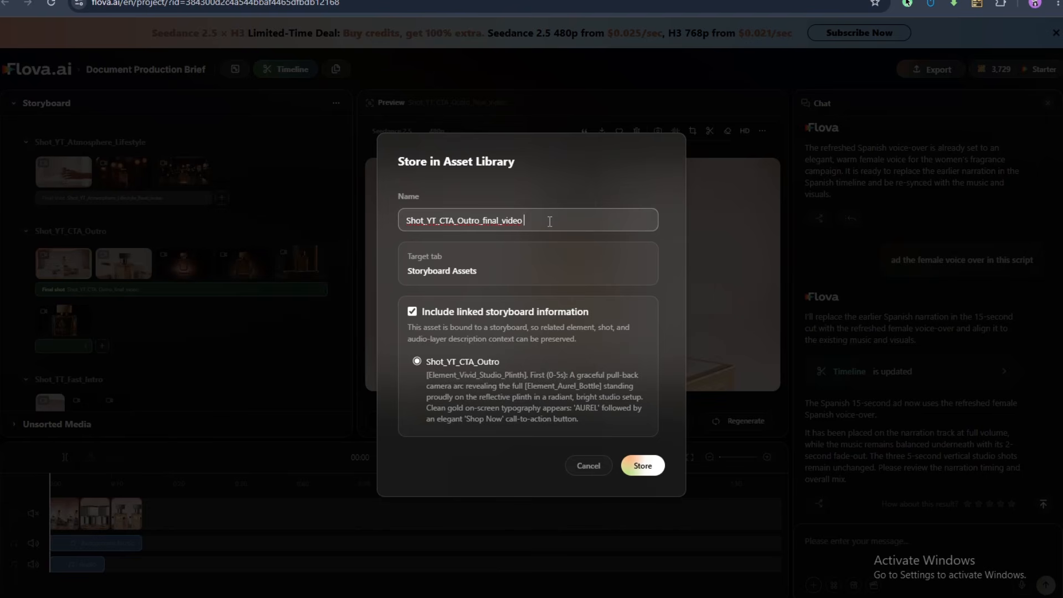
click(636, 467)
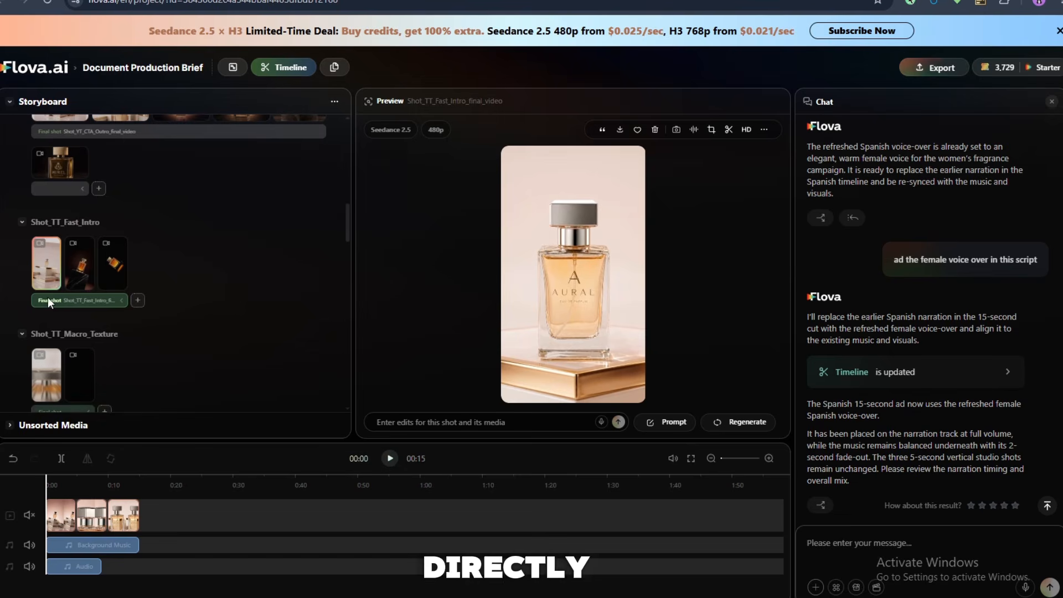
Rearrange the timeline clips so the cap close-up comes last, and view the Spanish CTA outro clip's audio settings.
drag(47, 299, 57, 524)
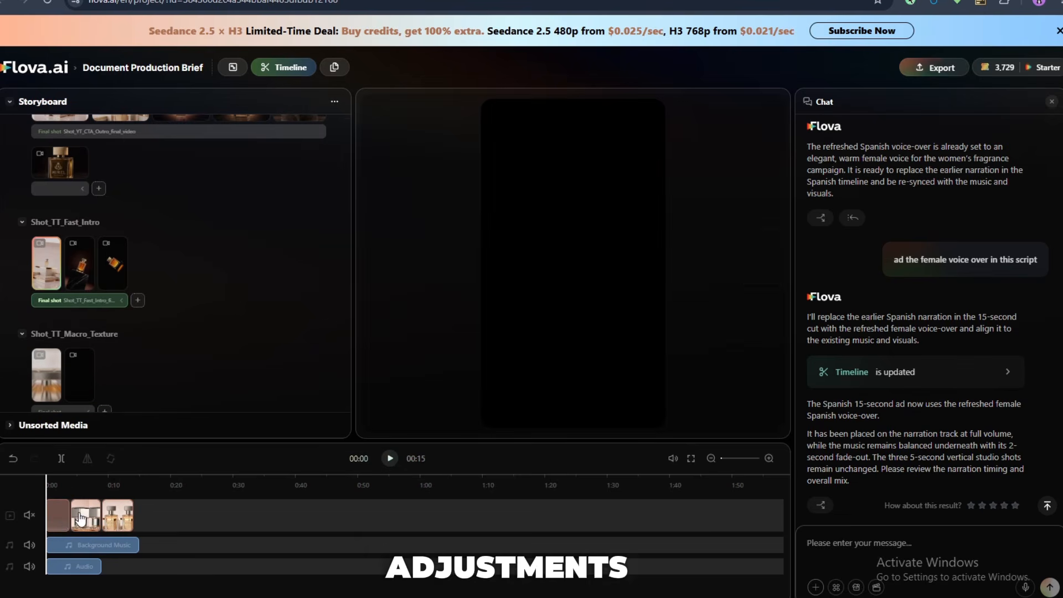
click(80, 519)
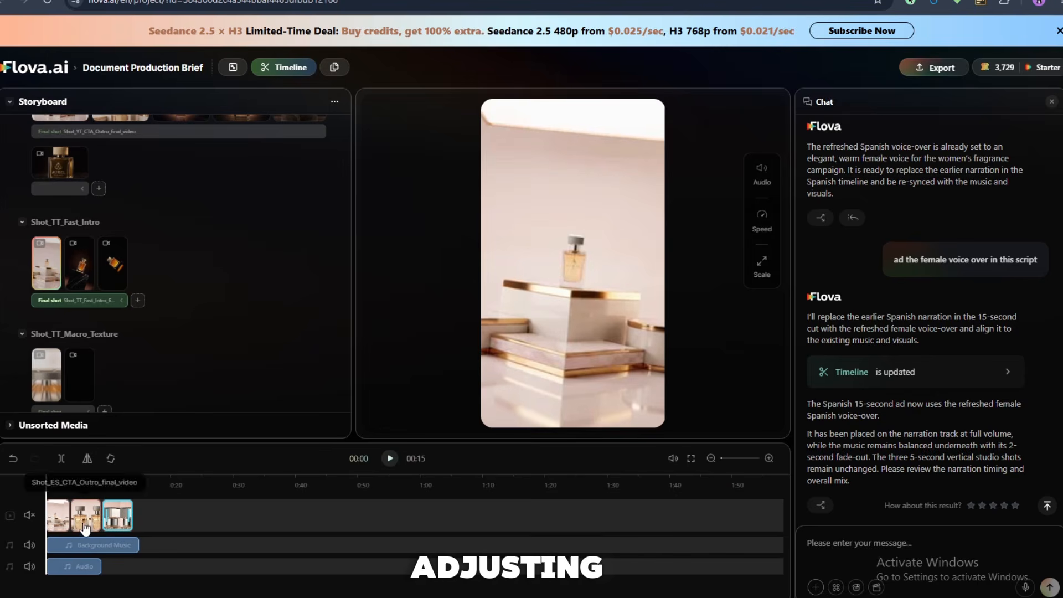
click(762, 172)
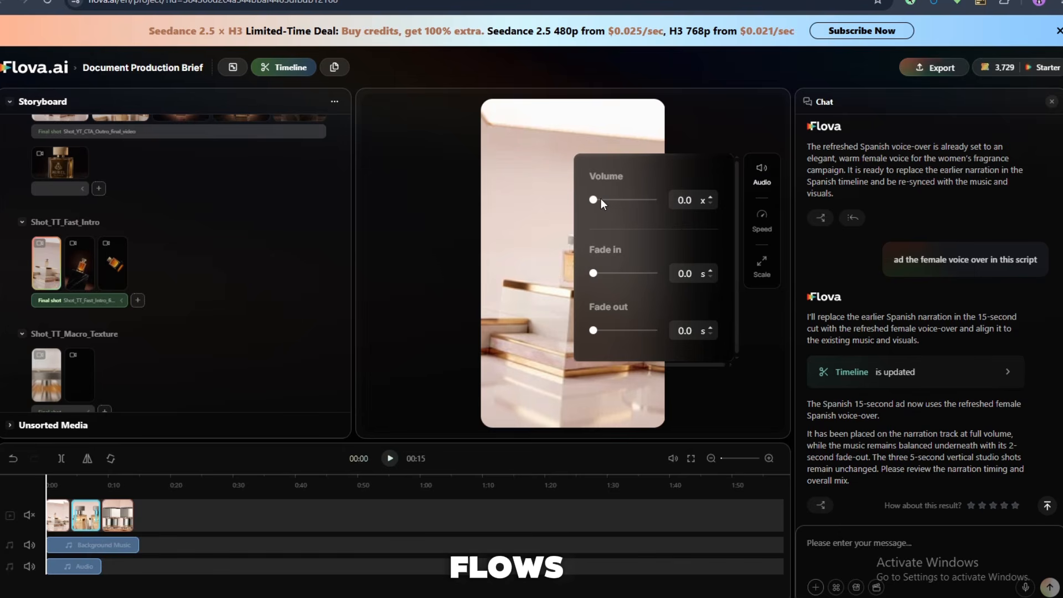
click(362, 426)
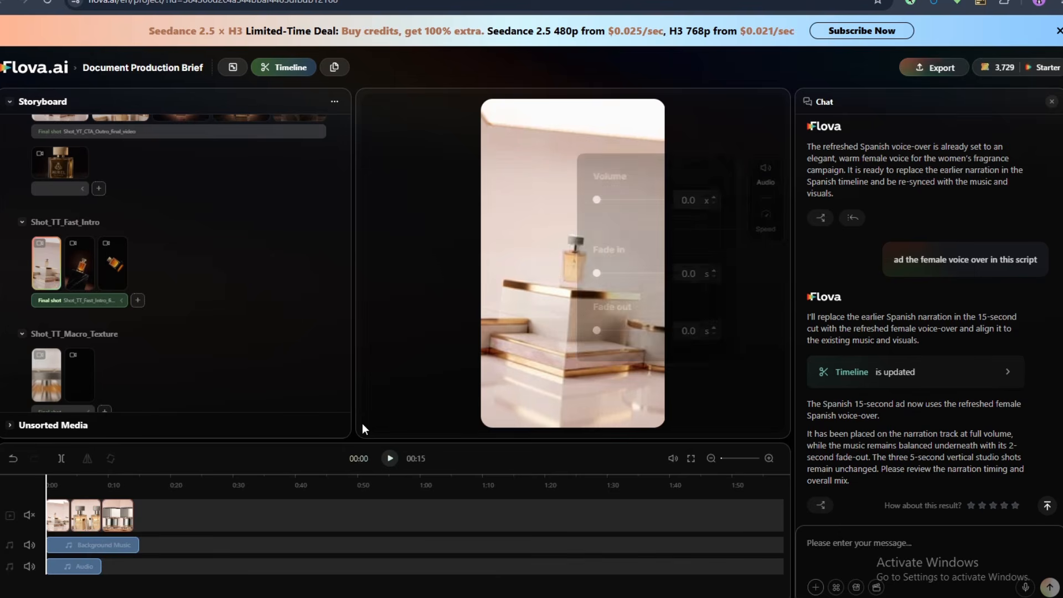
Export the current timeline as a video.
click(902, 68)
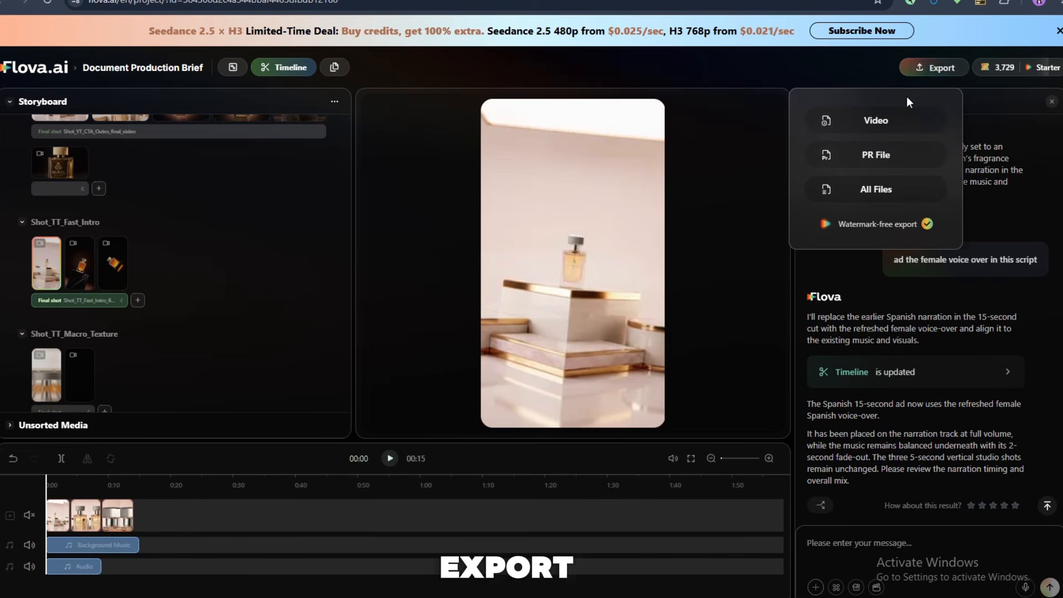
click(844, 125)
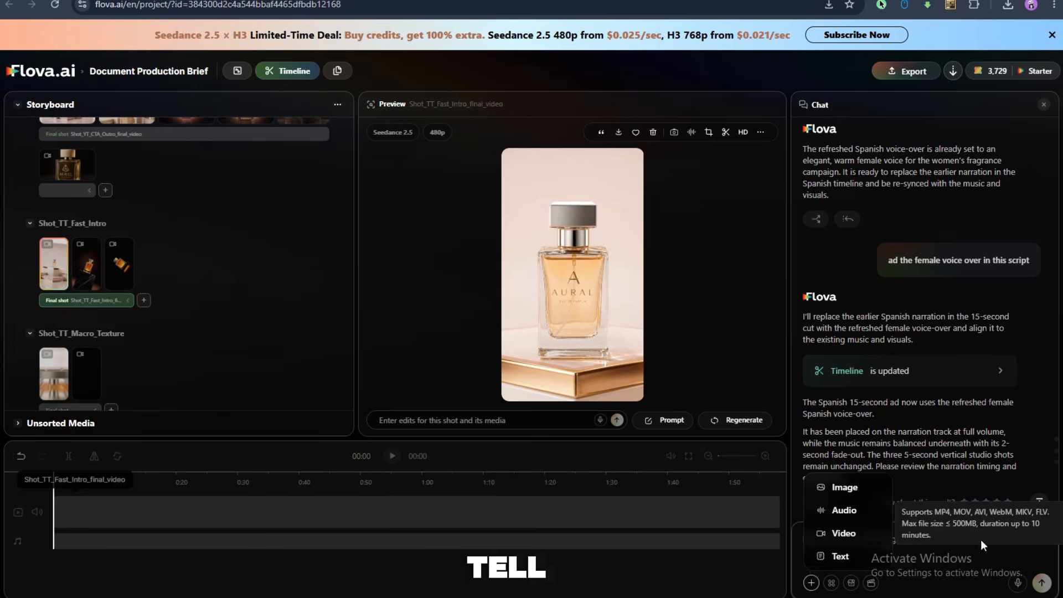
Send the chat request "ad al the Add all the YouTube ad shots to the timeline and add music that matches the video.".
click(976, 554)
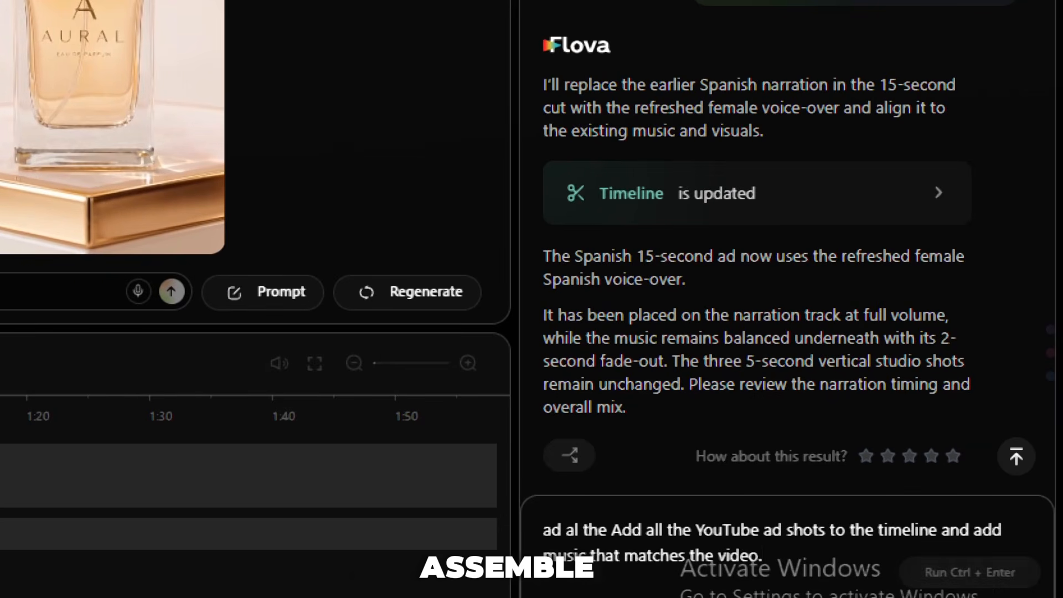
key(ctrl+Return)
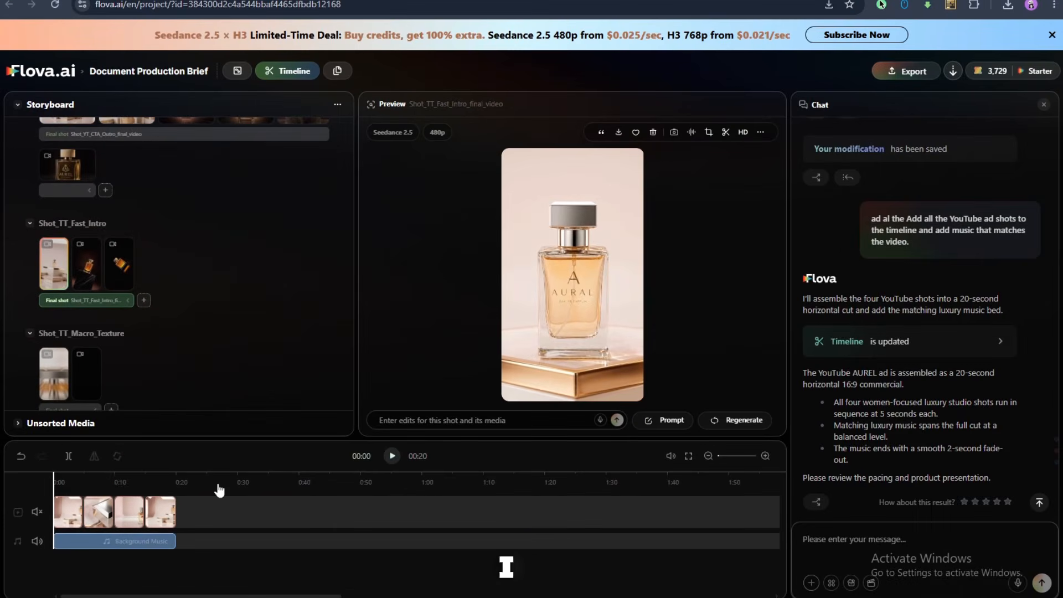
Inspect the cap detail, atmosphere lifestyle and CTA outro clips and the background music of the YouTube ad timeline.
click(99, 511)
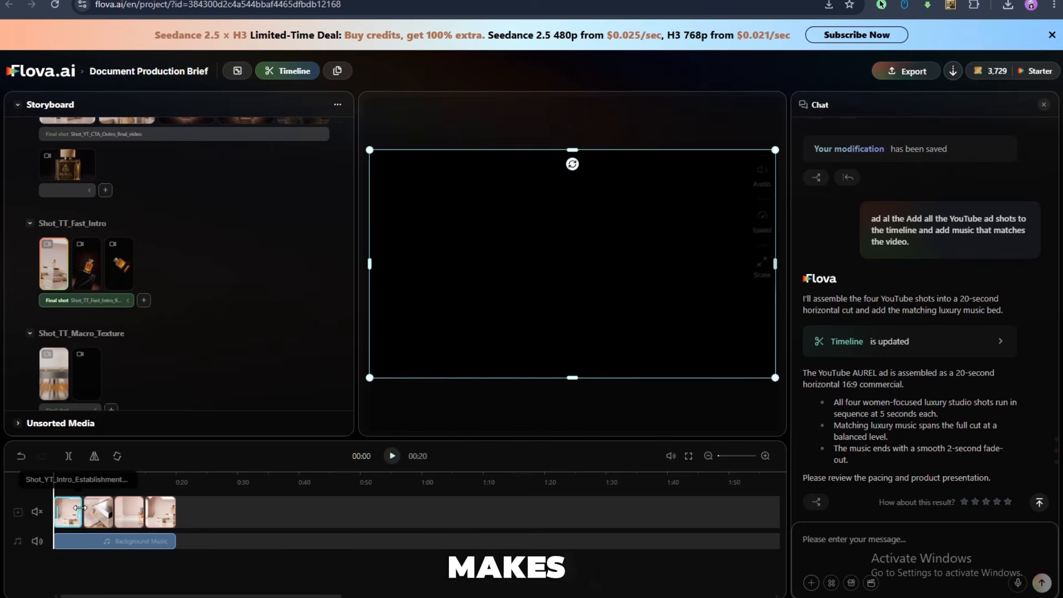
click(130, 516)
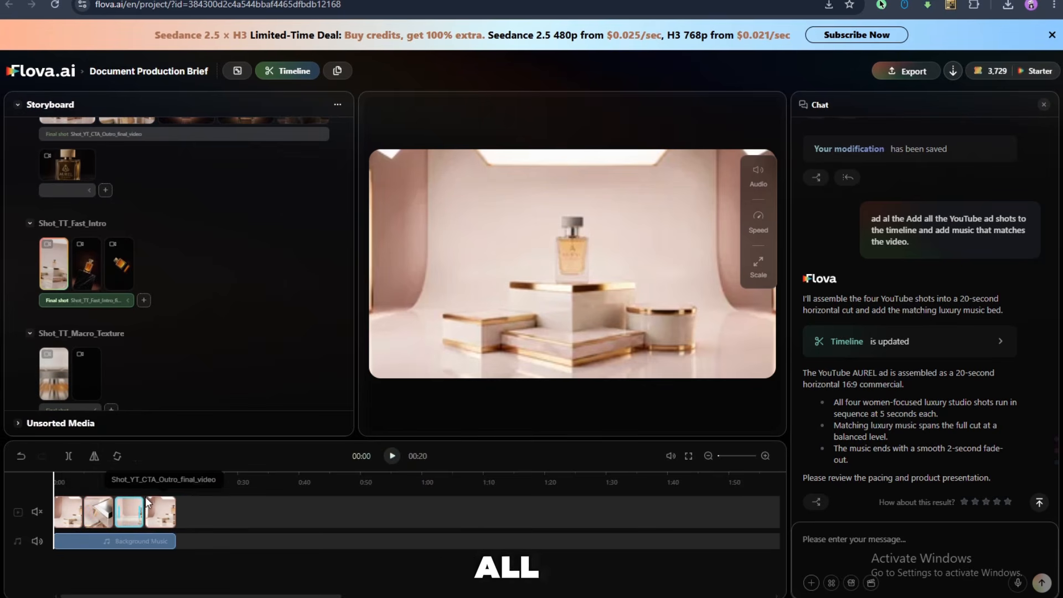
click(160, 512)
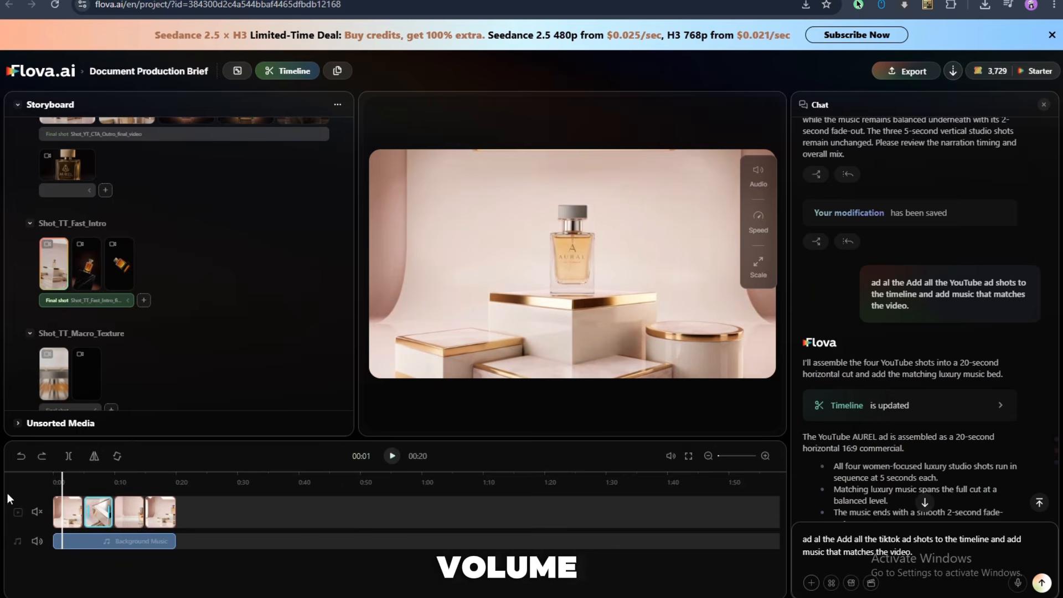
click(113, 522)
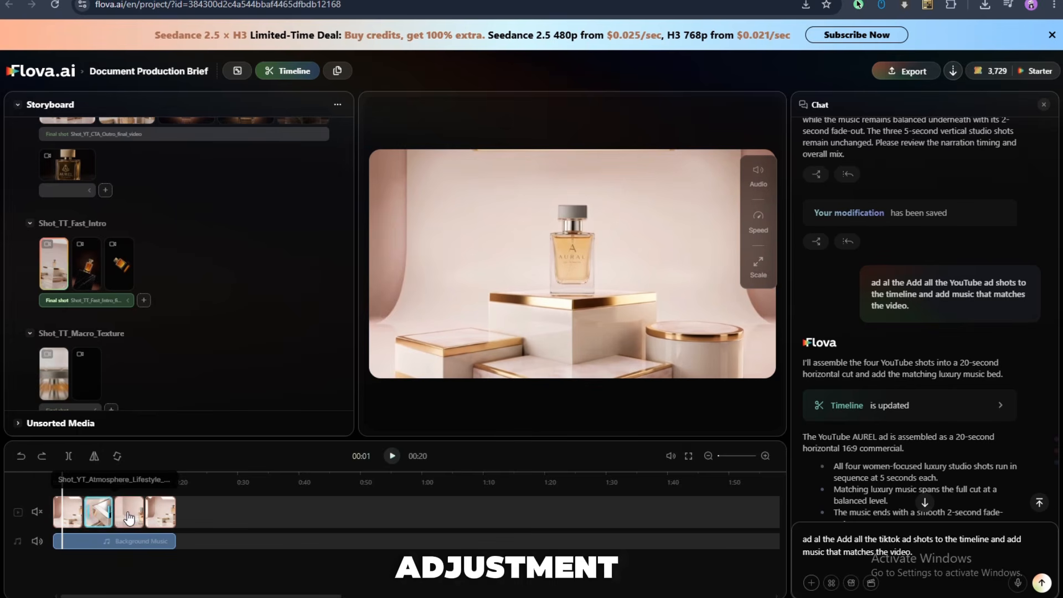
click(132, 545)
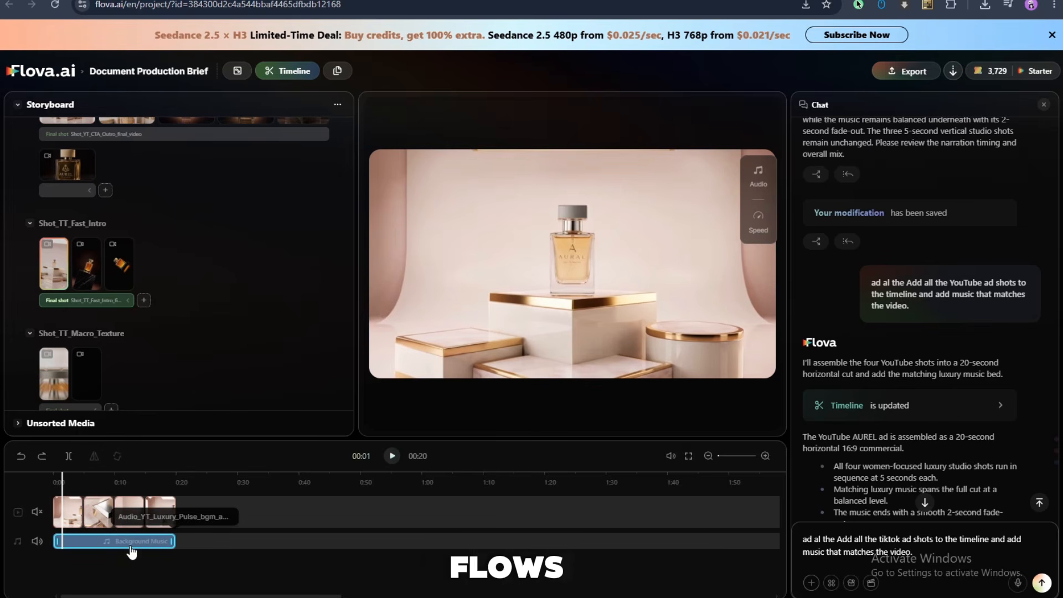
click(128, 520)
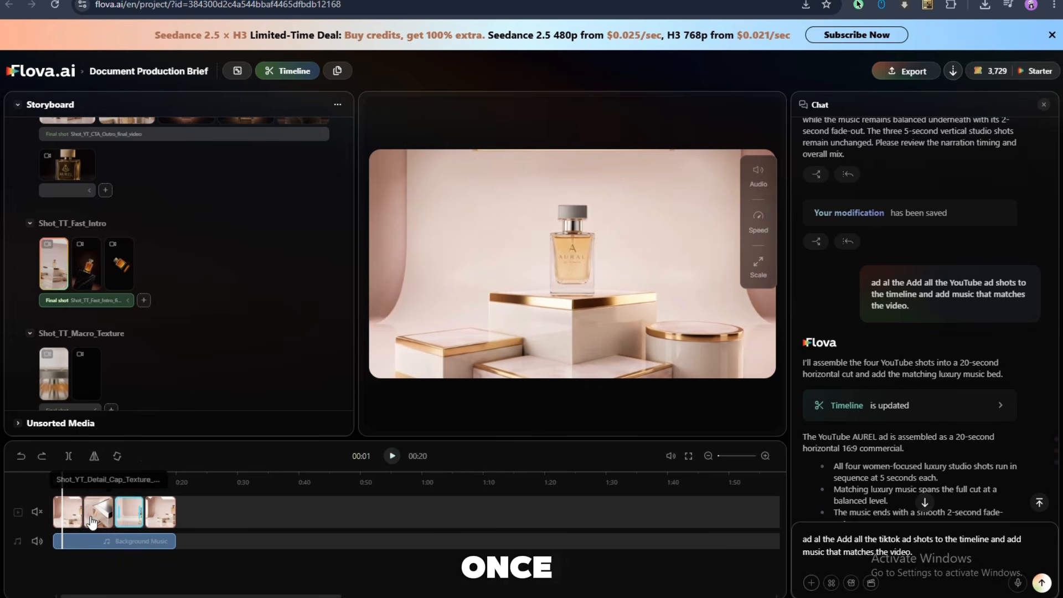
Open the export options for the assembled YouTube ad and the project's download list.
click(907, 77)
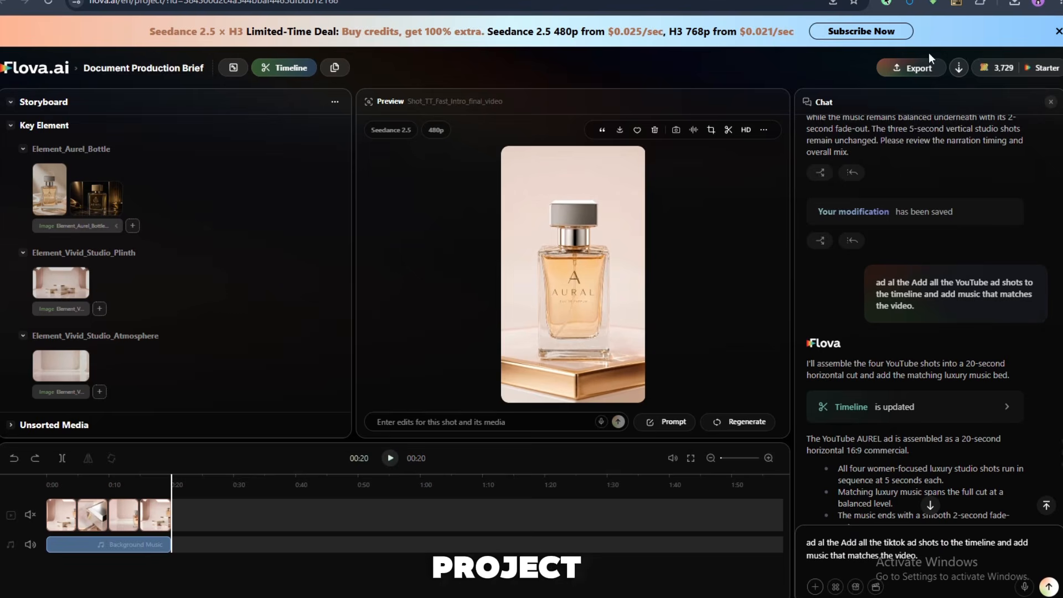
click(952, 71)
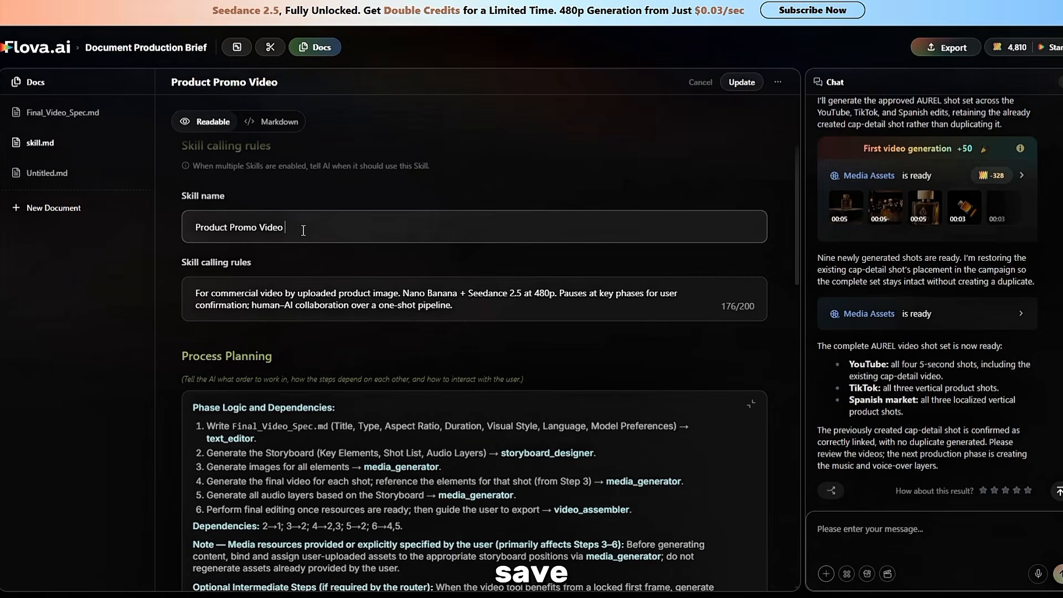
Save the skill under the name Product Promo Video 2, copy it to My Skill and review its Markdown version.
click(742, 82)
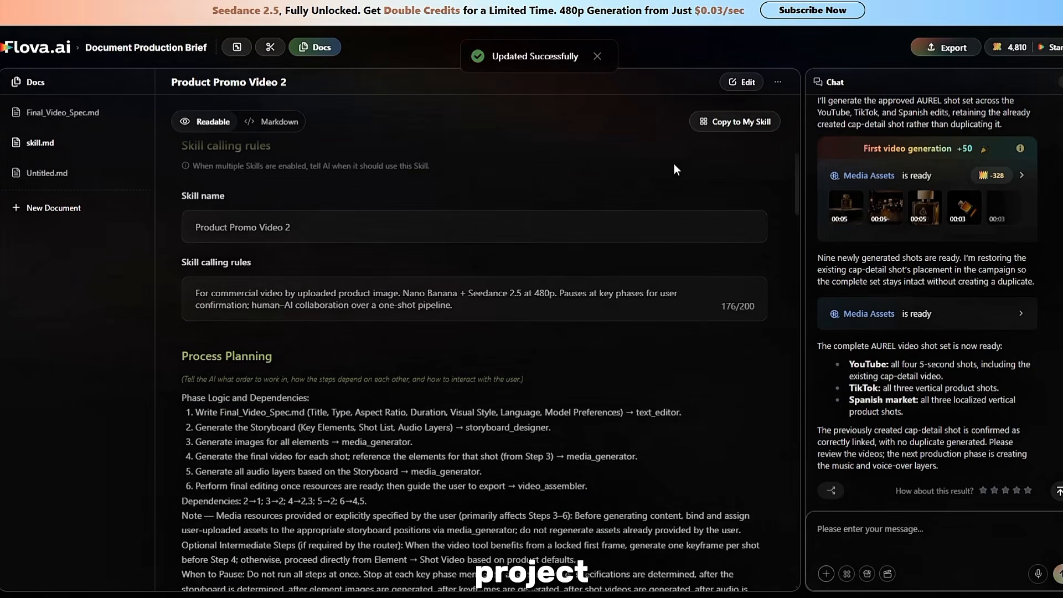
scroll(542, 272, down, 1)
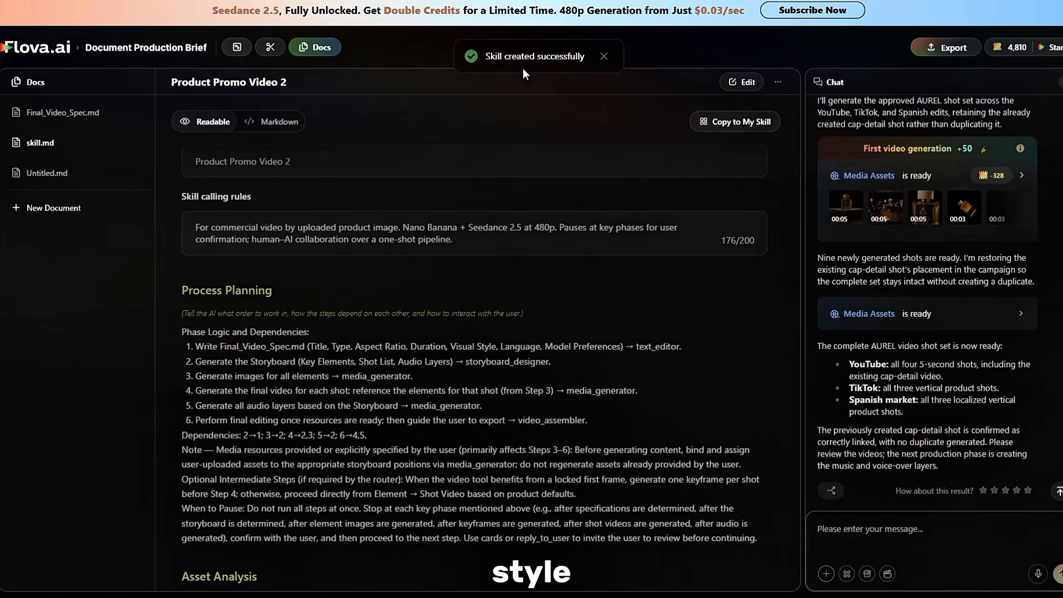
scroll(443, 355, down, 3)
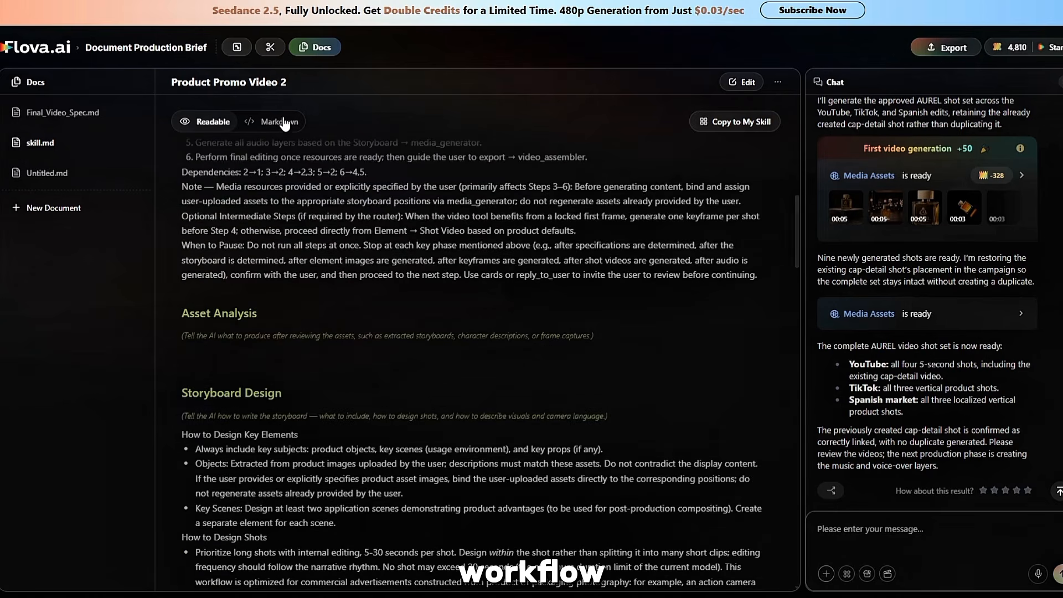
click(276, 122)
scroll(329, 350, down, 4)
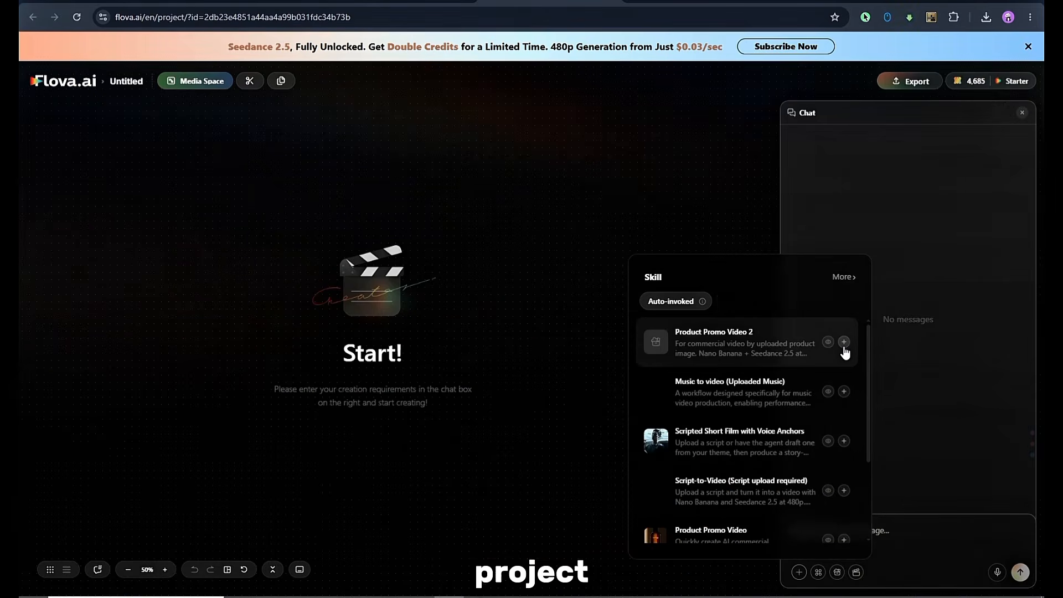
Submit a request in the new project using the Product Promo Video 2 skill, the text "Seedance 2.5 for video" and the Aurel serum image.
click(845, 345)
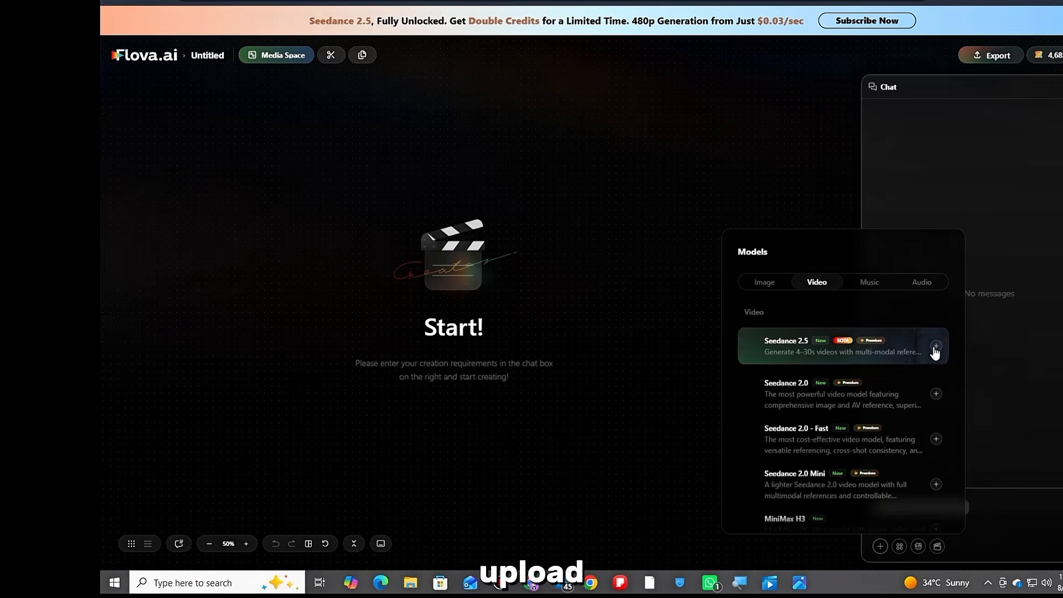
click(935, 347)
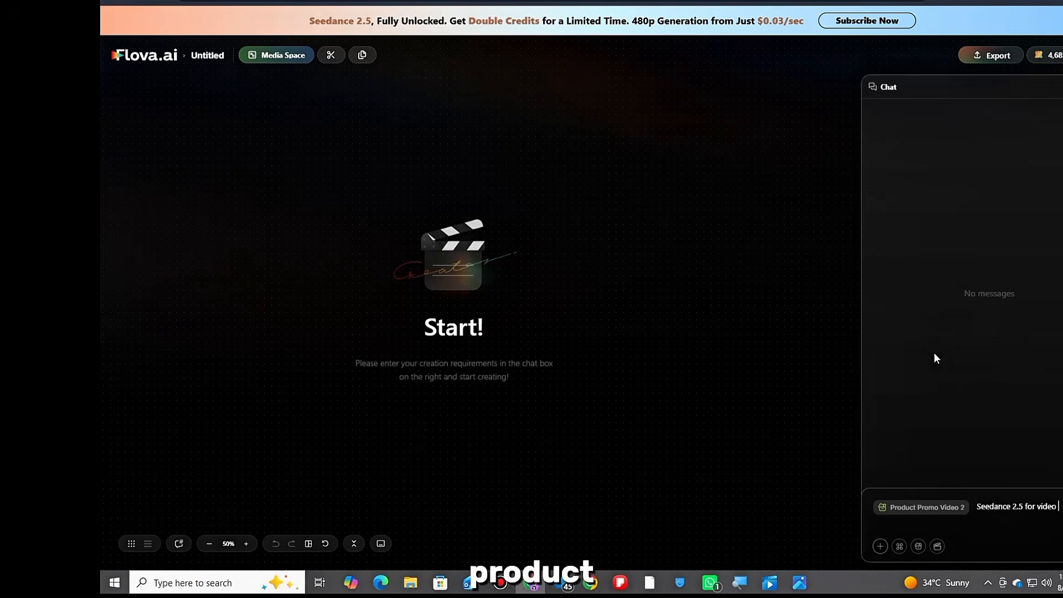
click(881, 547)
click(910, 458)
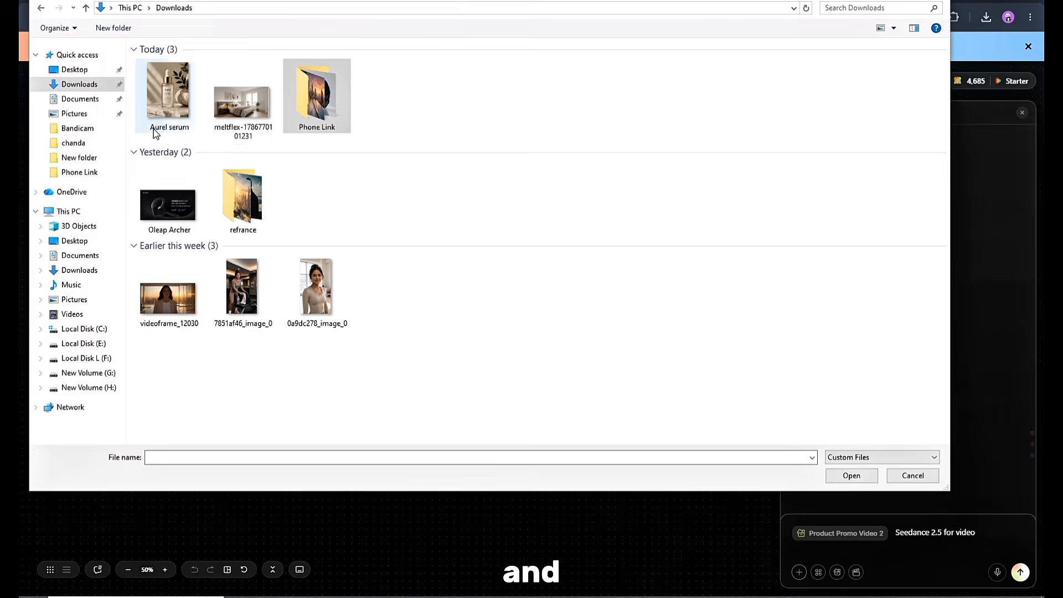
double_click(169, 108)
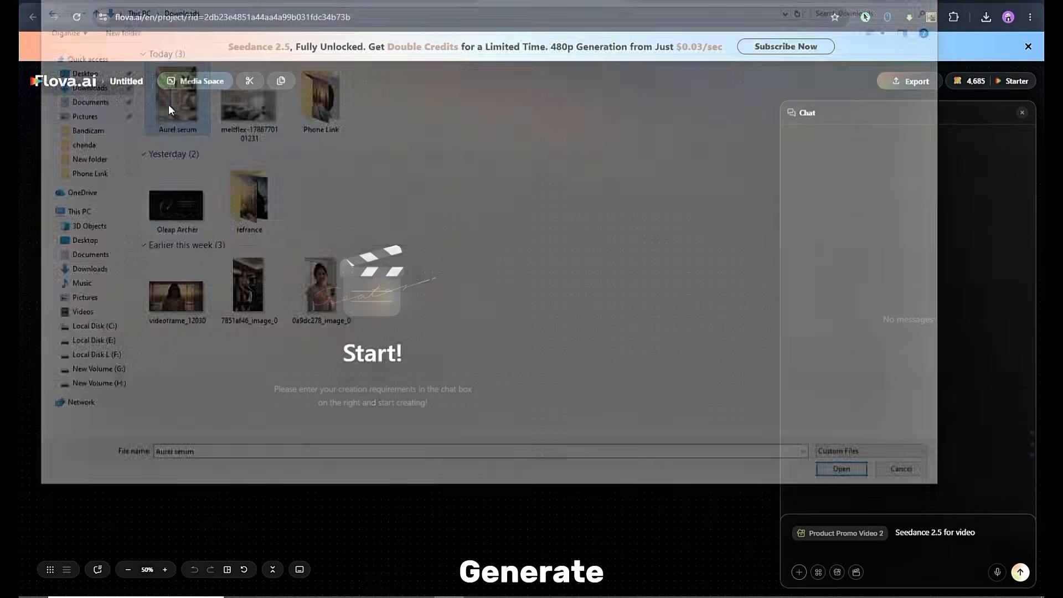
click(1021, 572)
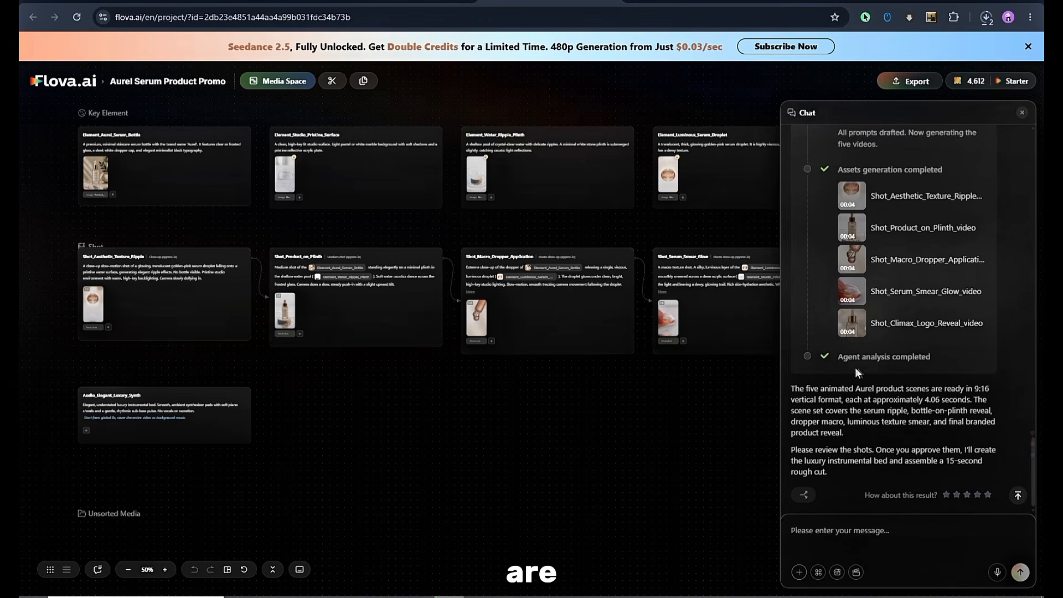
Review the generation log, close the chat and preview the macro dropper application and product-on-plinth videos.
scroll(894, 238, up, 4)
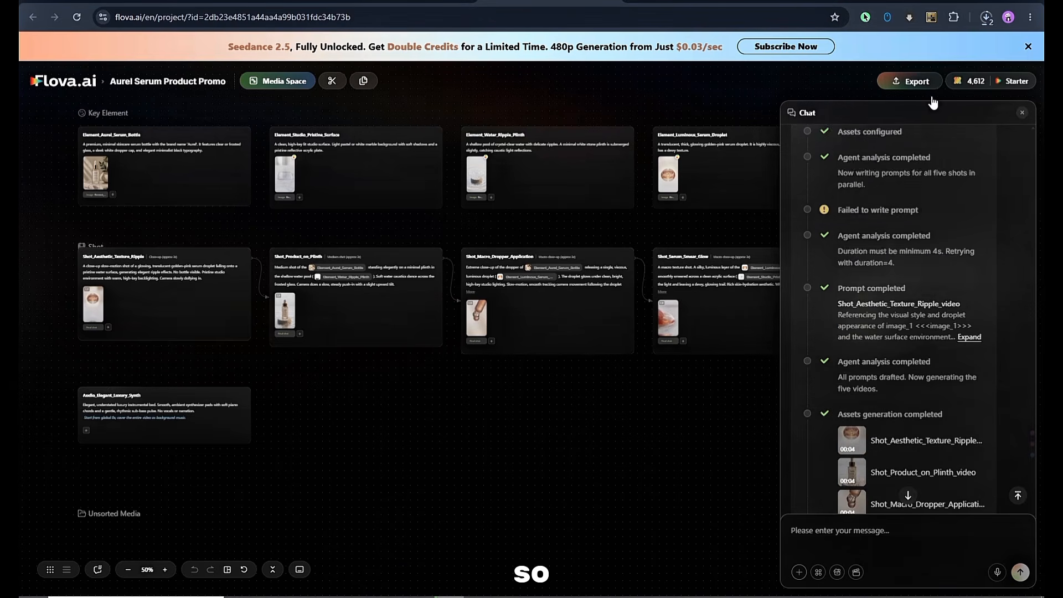
click(1022, 113)
mouse_move(398, 205)
mouse_down()
mouse_move(491, 281)
mouse_move(393, 205)
mouse_up()
click(476, 318)
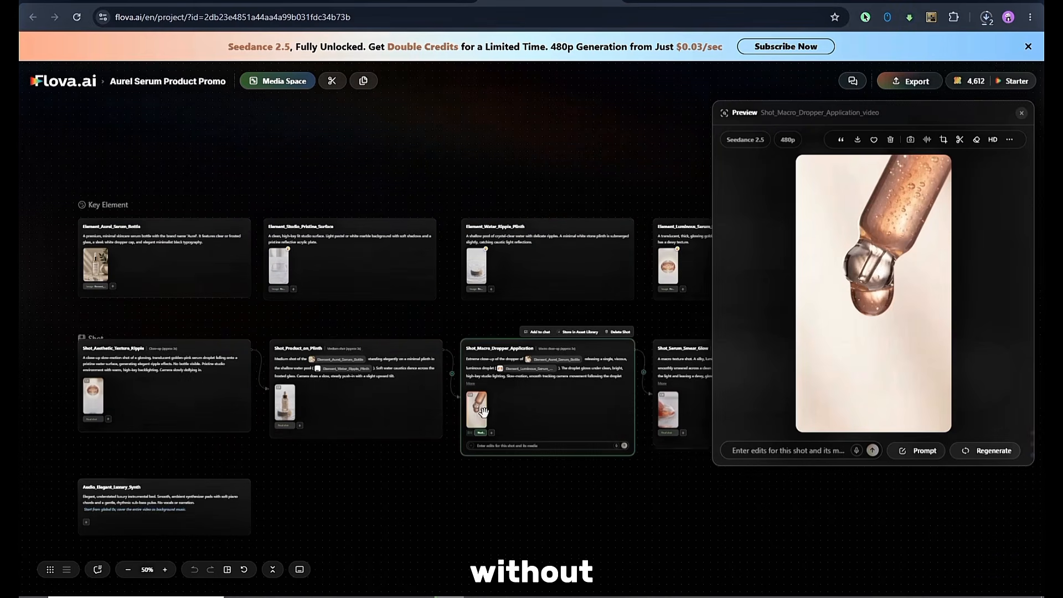
click(335, 436)
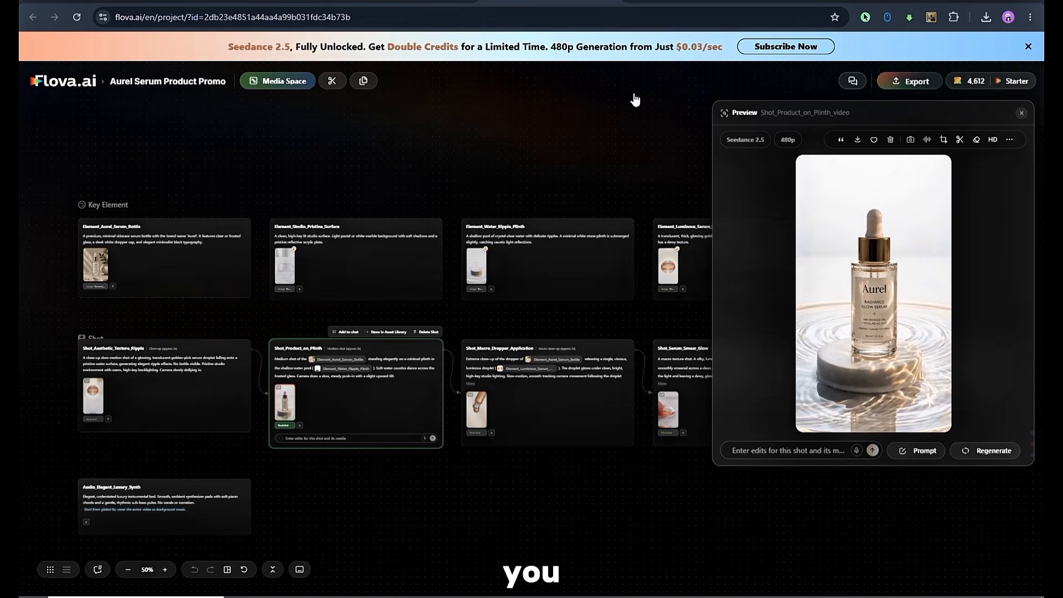
Preview the serum smear glow video on the canvas and open the project in the timeline editor.
mouse_move(856, 314)
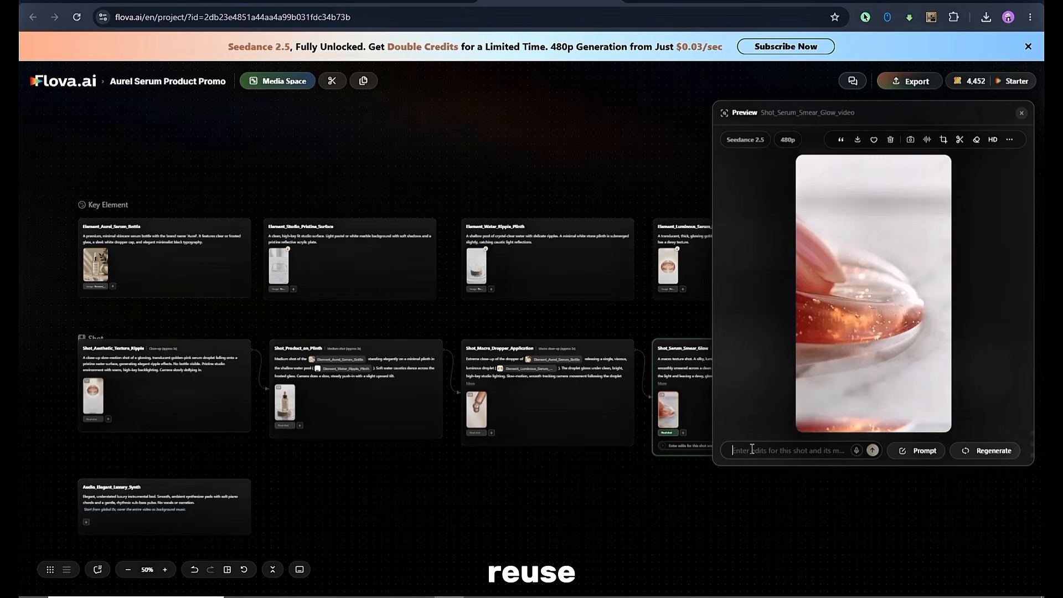
click(417, 416)
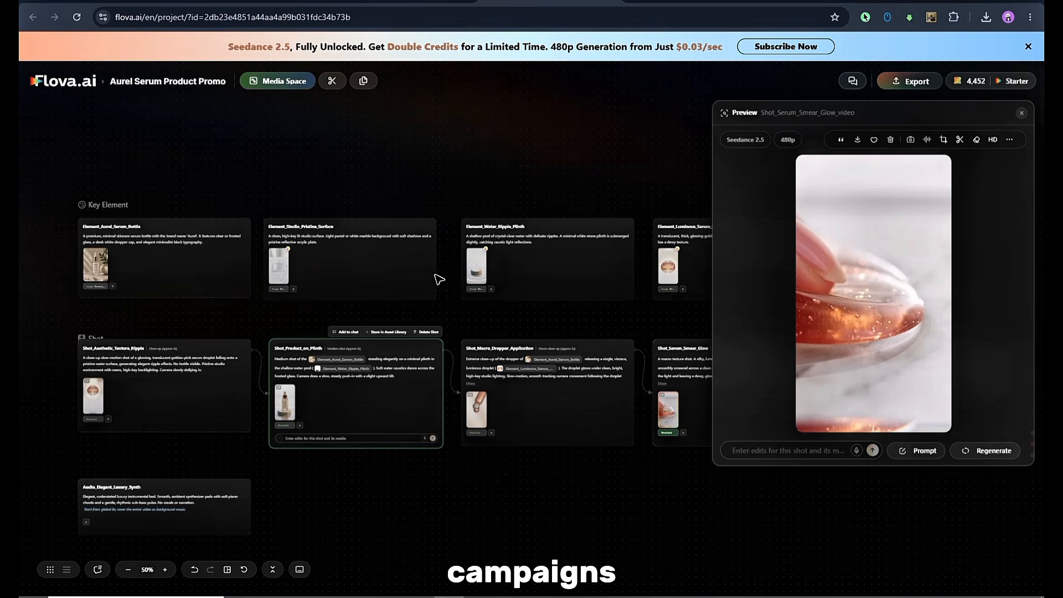
click(332, 82)
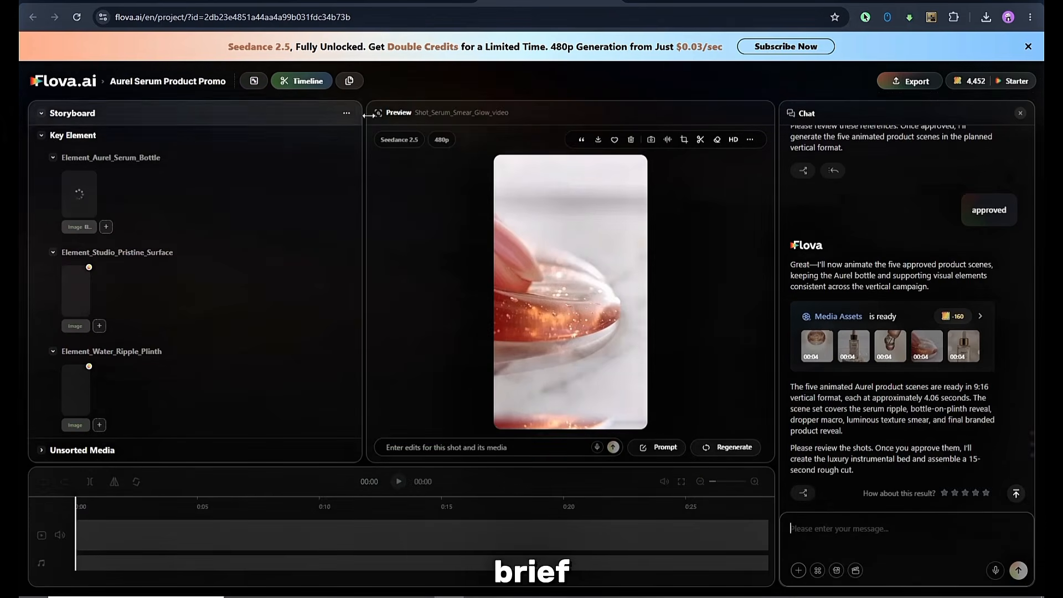
Preview the texture ripple, product-on-plinth and serum smear shot videos from the storyboard.
scroll(192, 174, up, 5)
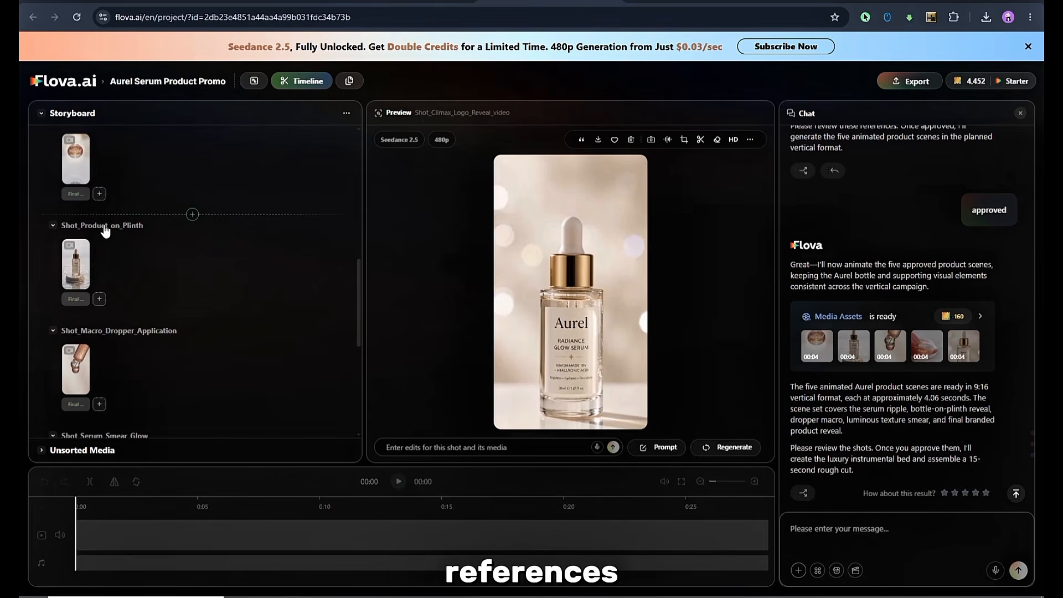
click(85, 182)
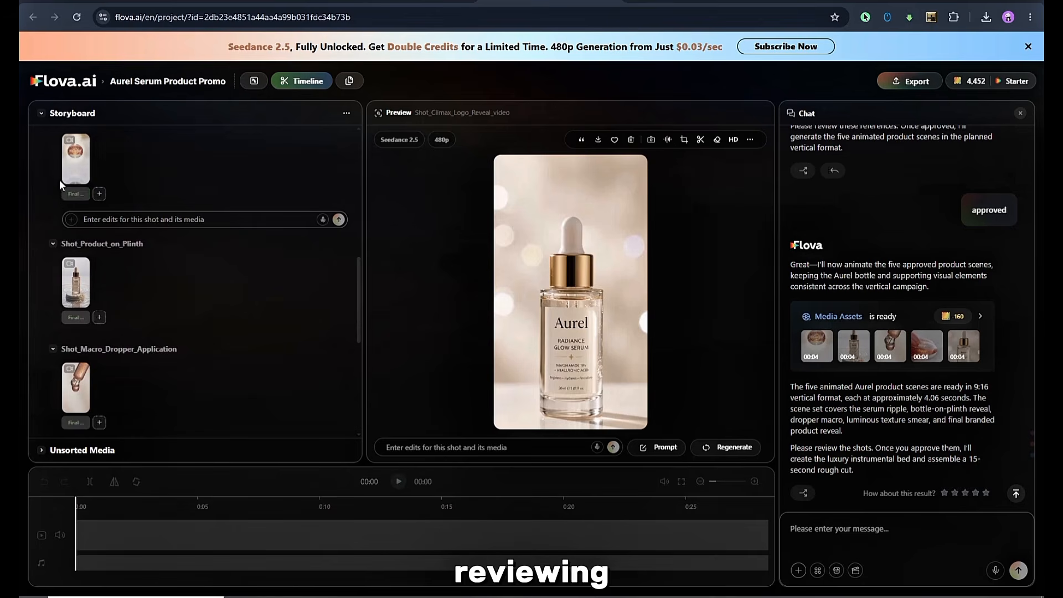
scroll(59, 179, up, 3)
click(77, 384)
click(77, 384)
scroll(76, 366, down, 5)
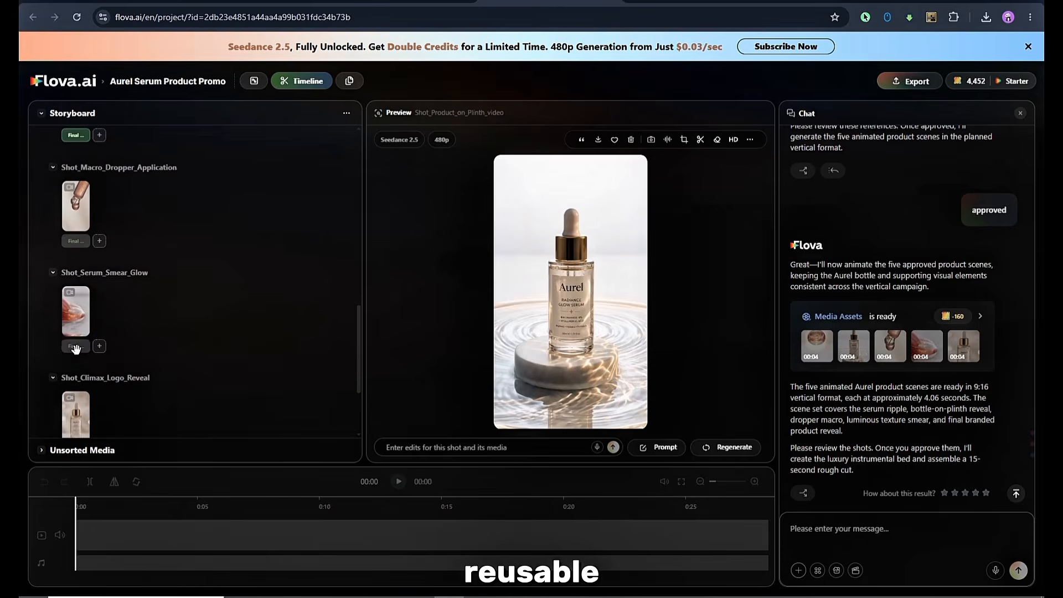
click(75, 326)
scroll(73, 316, down, 2)
click(71, 323)
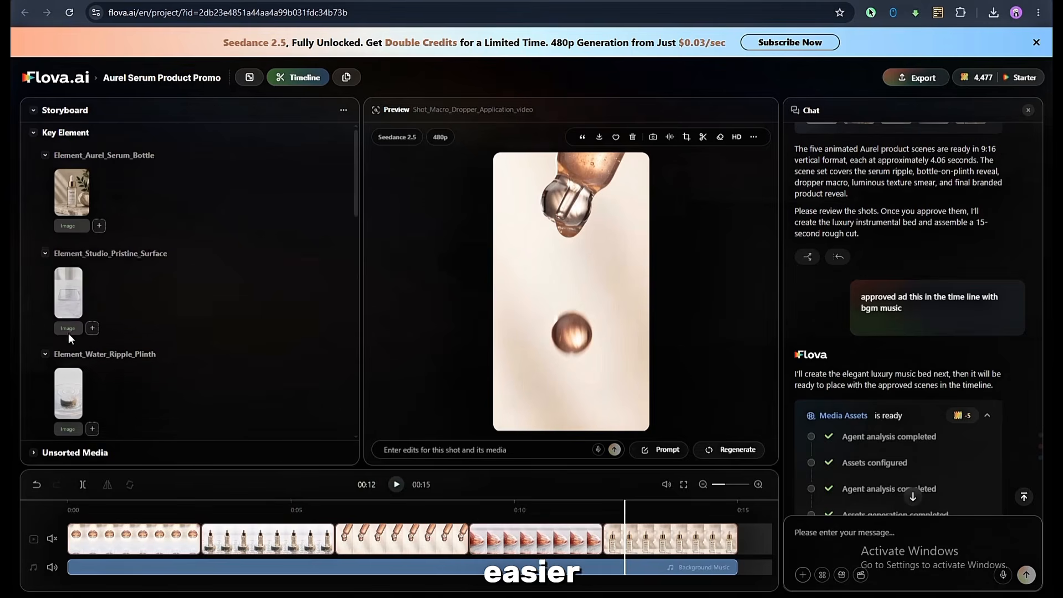
Preview the studio pristine surface image and open the export options for the assembled serum promo.
click(68, 291)
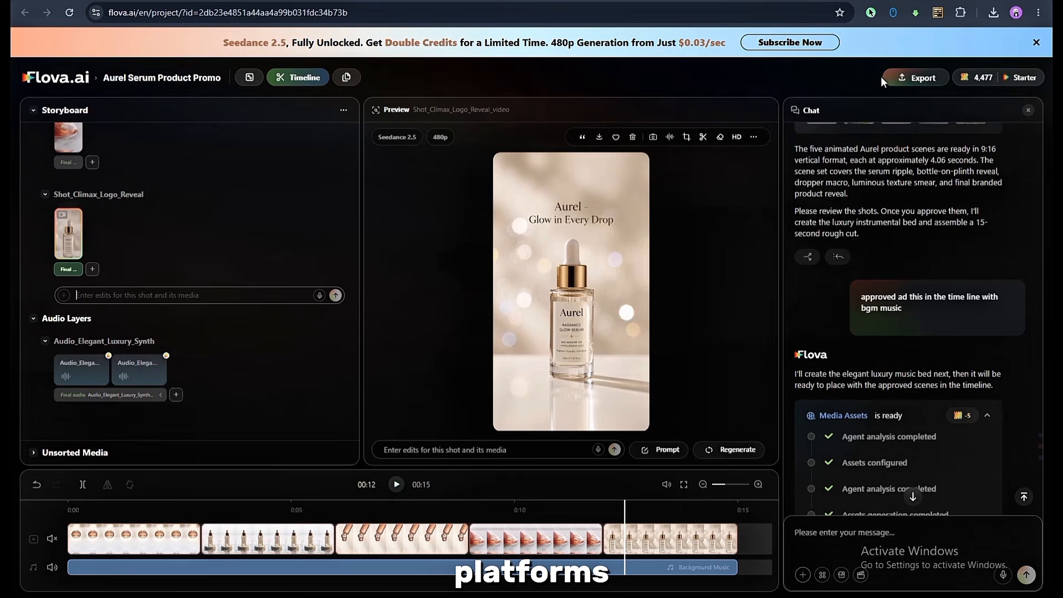
click(889, 82)
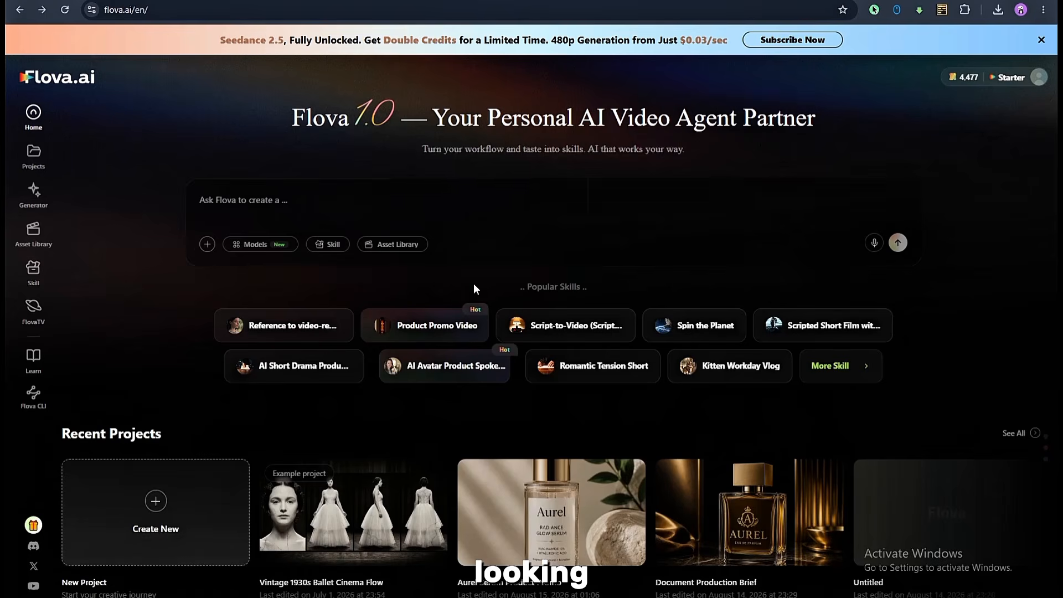
Browse the popular skills, recent projects and FlovaTV showcase on the home page.
scroll(473, 287, down, 3)
scroll(470, 309, up, 3)
mouse_move(546, 331)
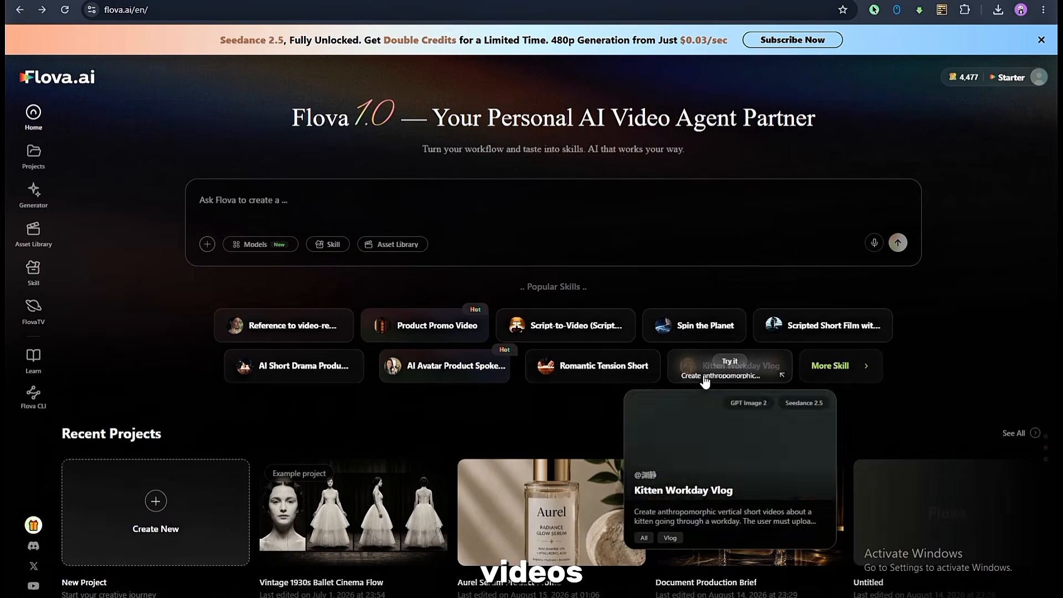
scroll(509, 415, down, 2)
scroll(510, 415, down, 7)
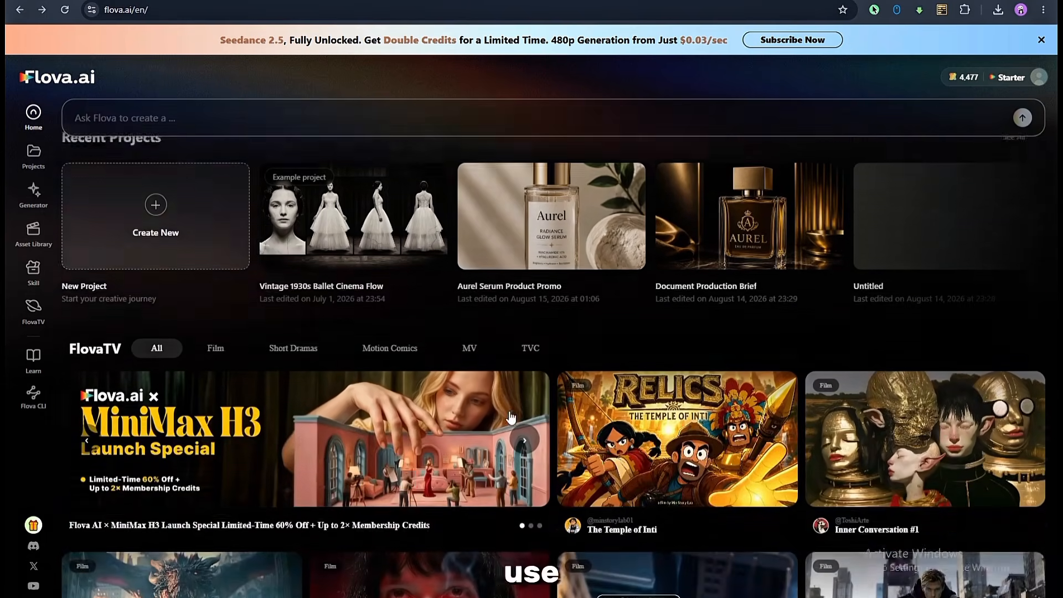
scroll(510, 418, down, 3)
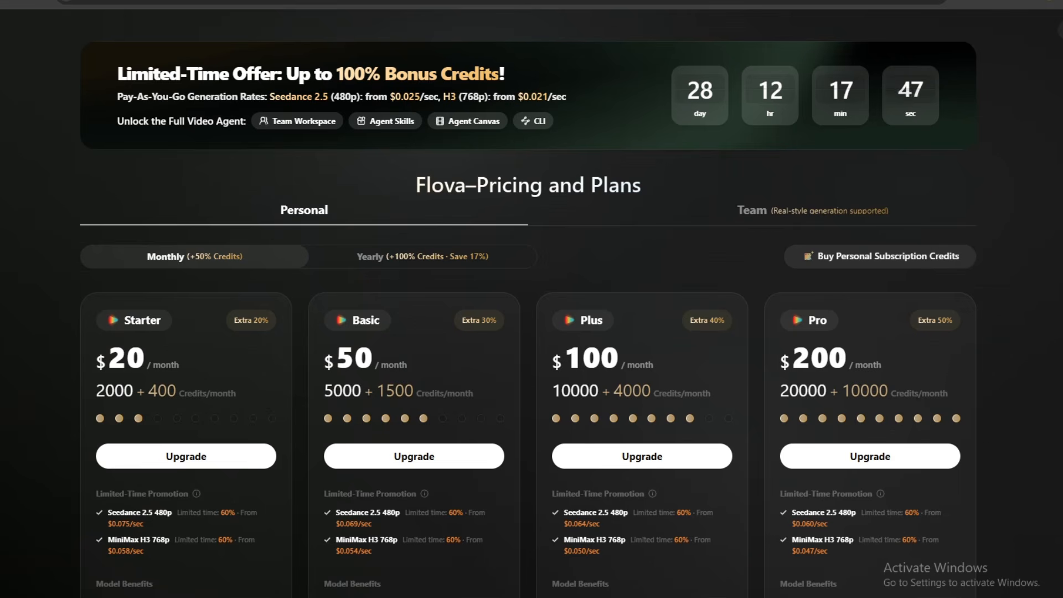
Compare the credits, model benefits and usage rights of the monthly personal plans and examine the pay-as-you-go Seedance 2.5 rate.
scroll(356, 336, down, 5)
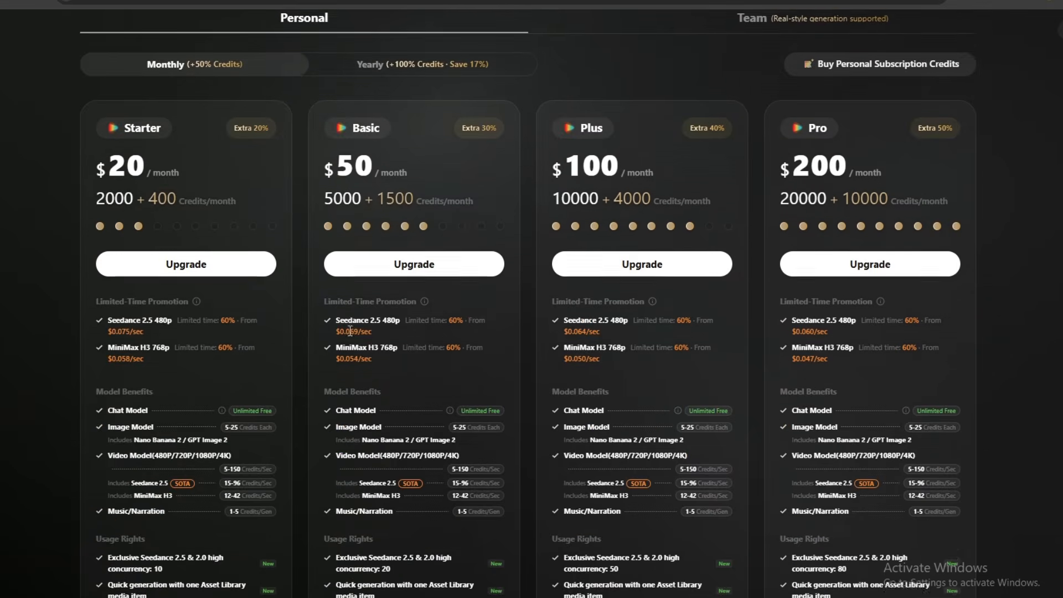
scroll(161, 280, down, 1)
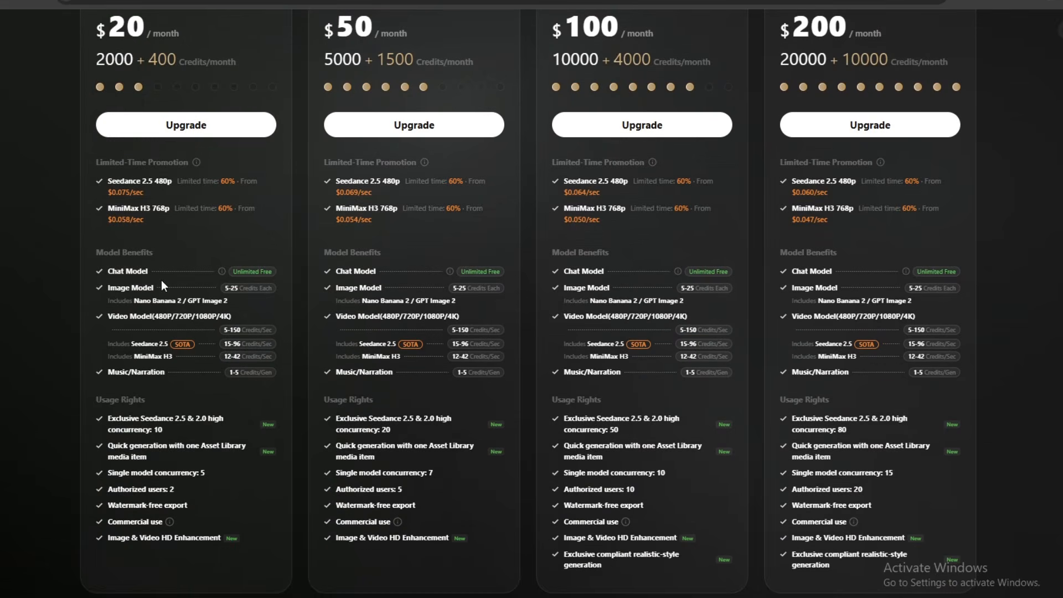
scroll(158, 378, up, 1)
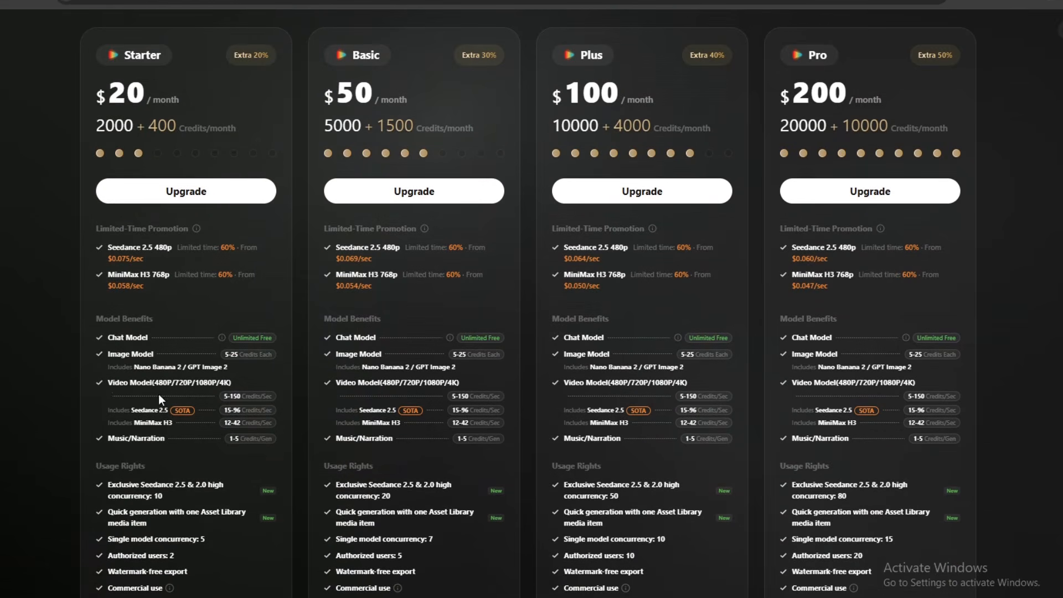
scroll(135, 426, down, 2)
scroll(135, 232, up, 1)
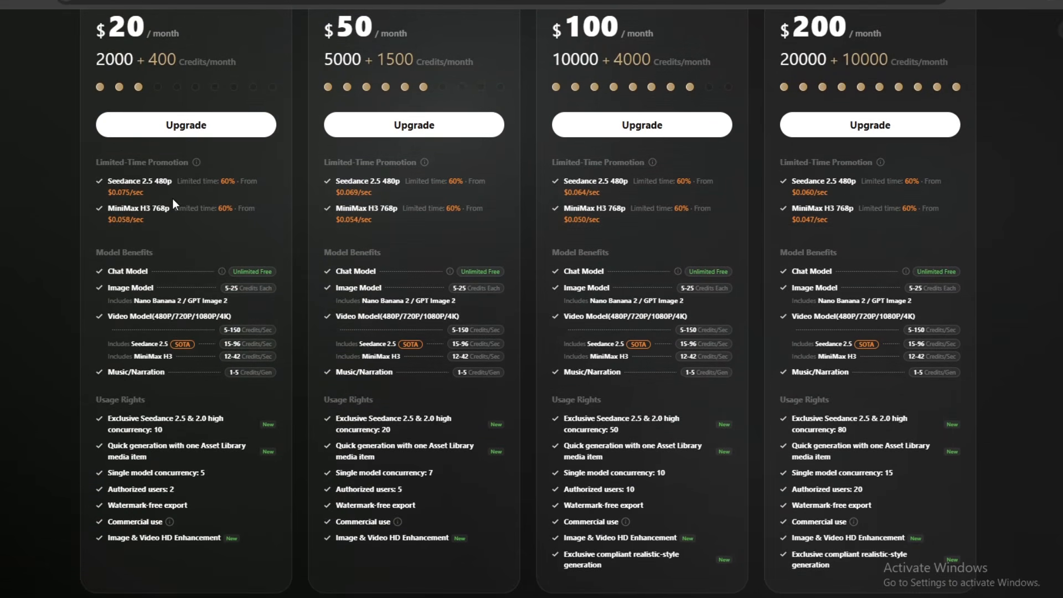
scroll(181, 257, up, 3)
scroll(181, 257, up, 2)
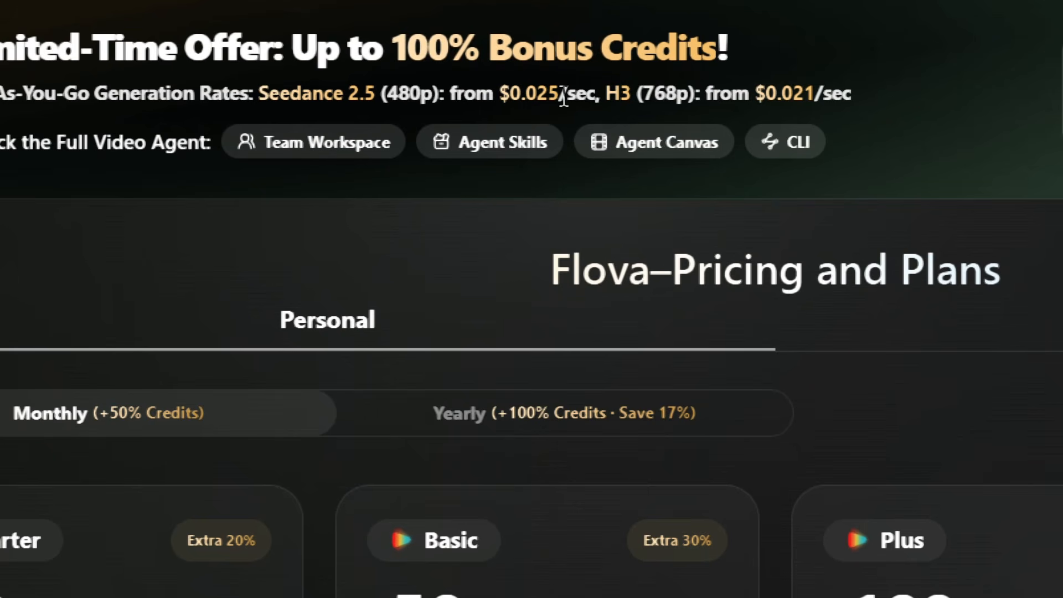
drag(526, 93, 567, 94)
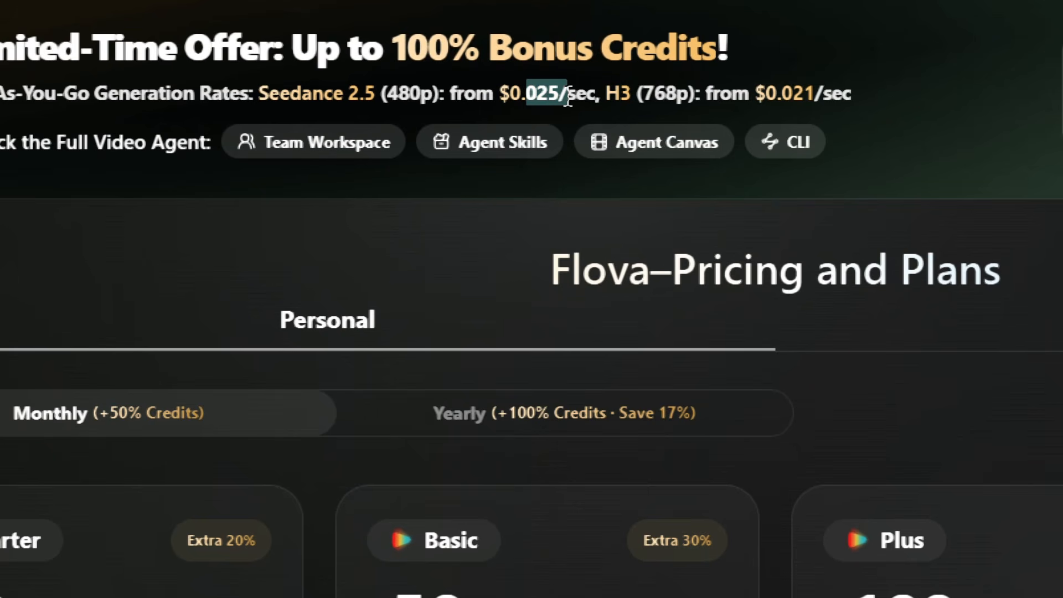
click(607, 104)
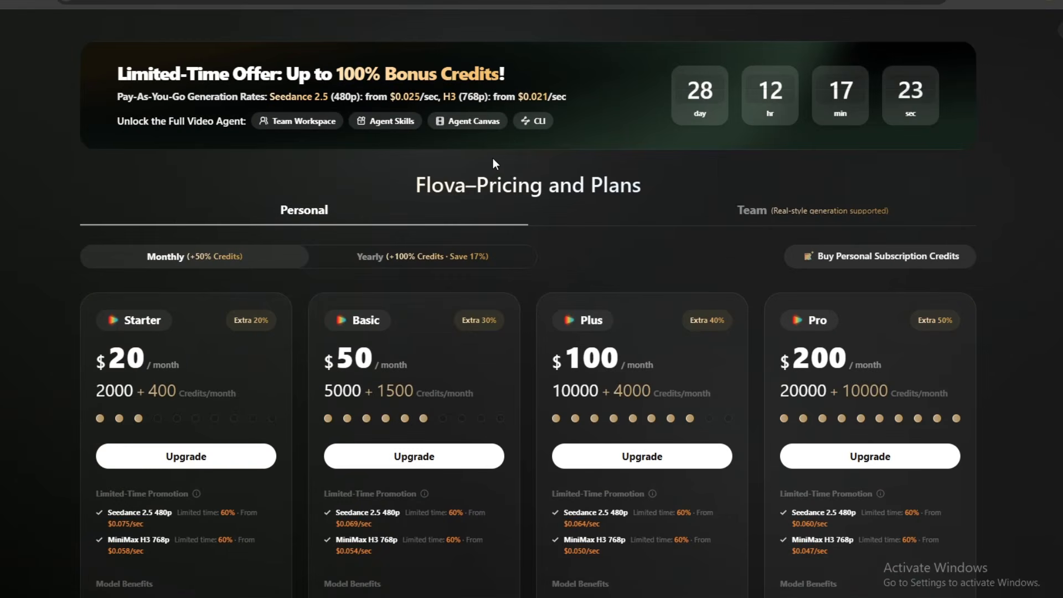
Review the four personal plans again down to the Subscribe & Credits FAQ, including their promotions and usage rights.
scroll(475, 205, down, 5)
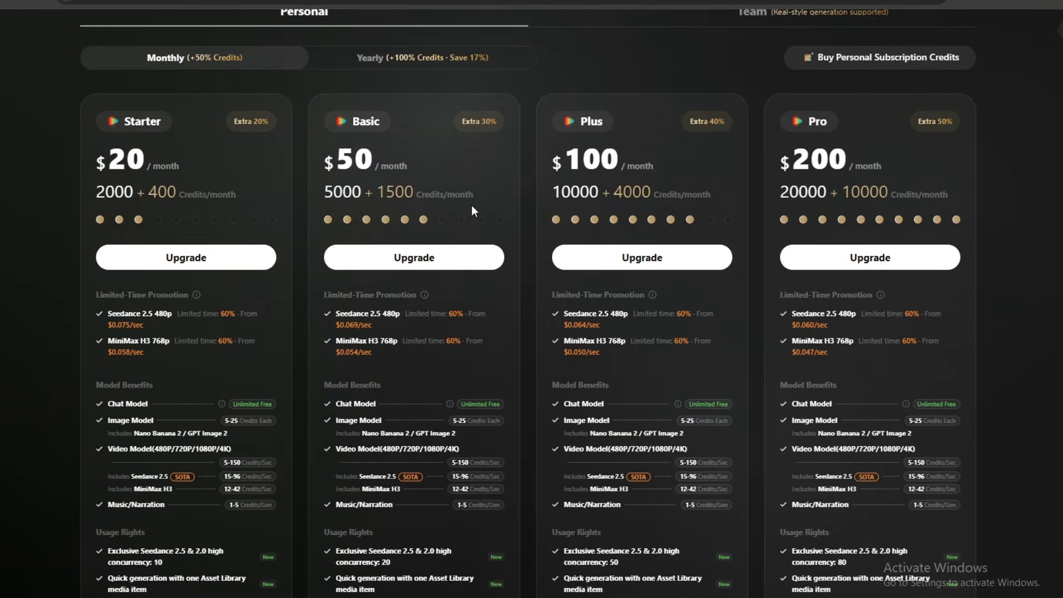
scroll(472, 211, down, 1)
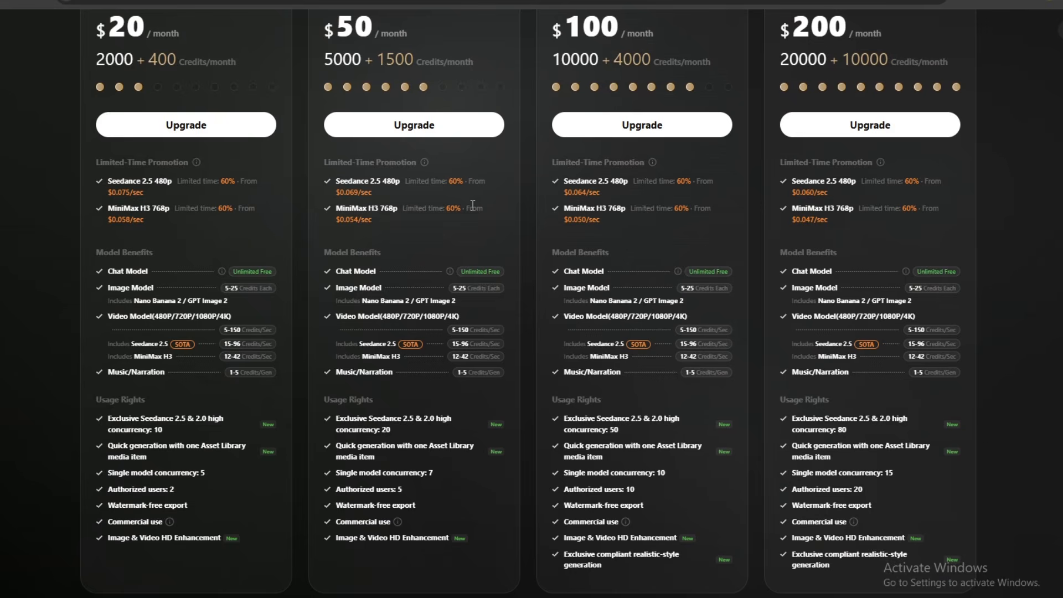
scroll(473, 205, down, 1)
scroll(471, 208, down, 2)
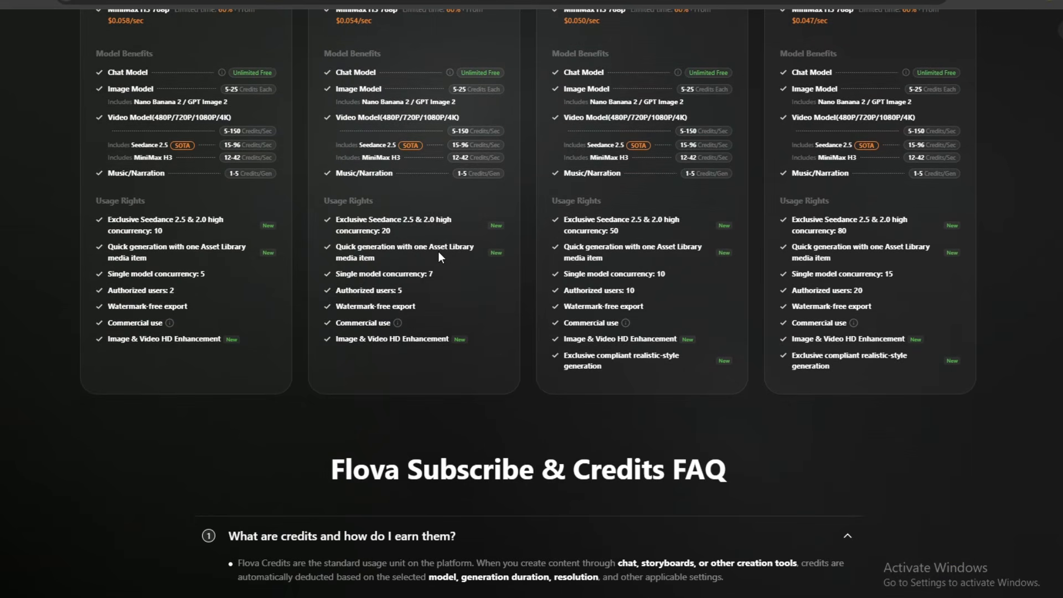
scroll(438, 251, down, 1)
scroll(437, 251, up, 5)
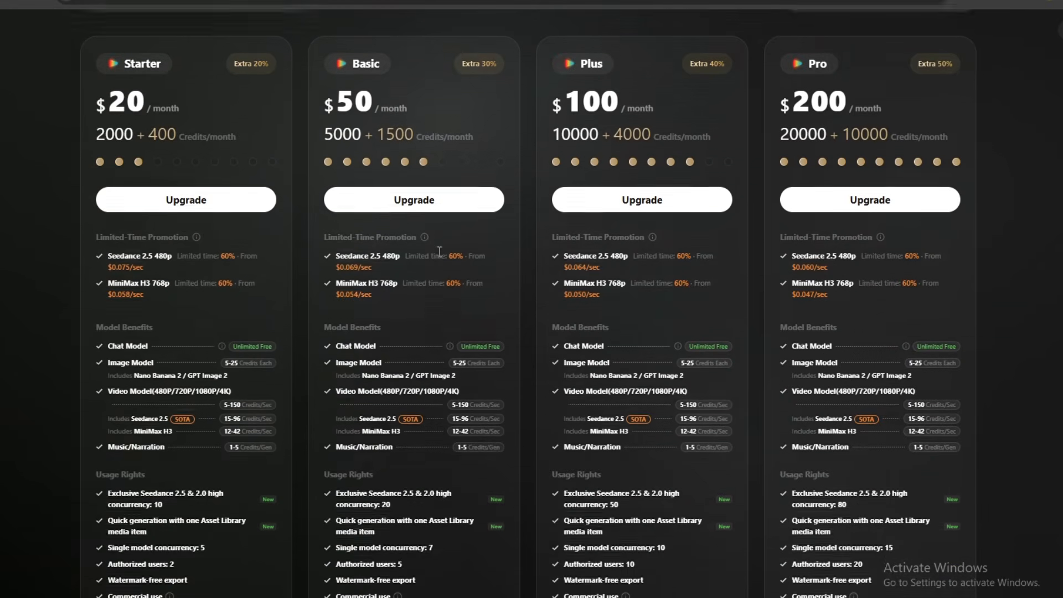
scroll(438, 251, up, 5)
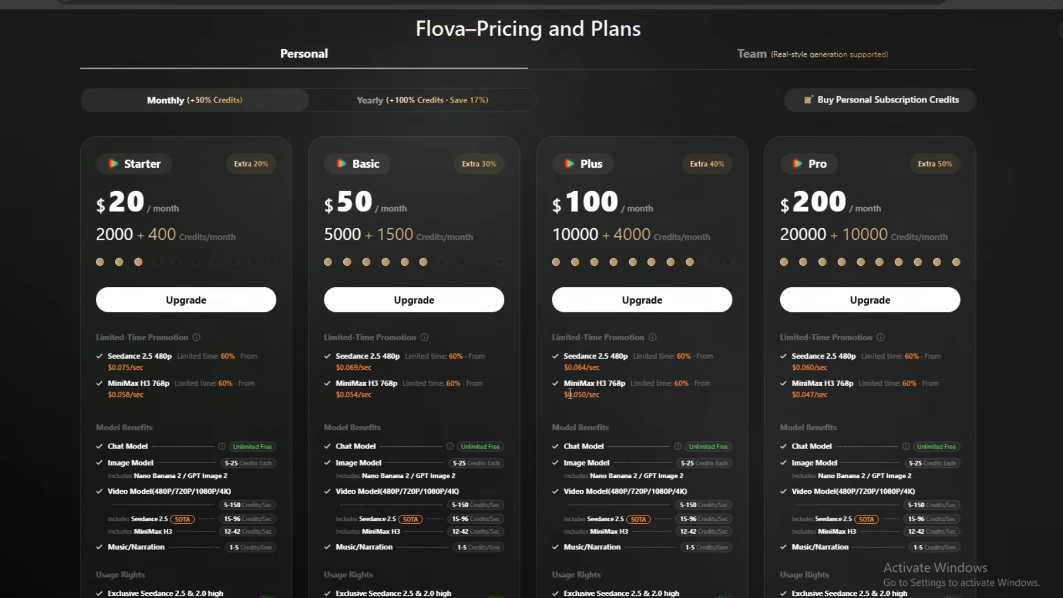
scroll(528, 303, down, 4)
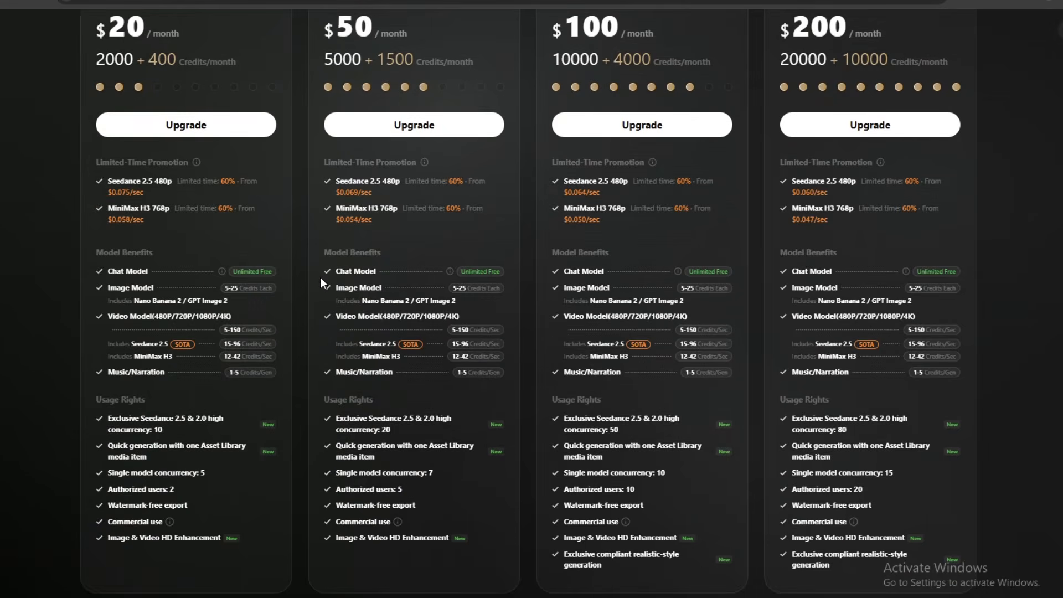
scroll(367, 283, up, 3)
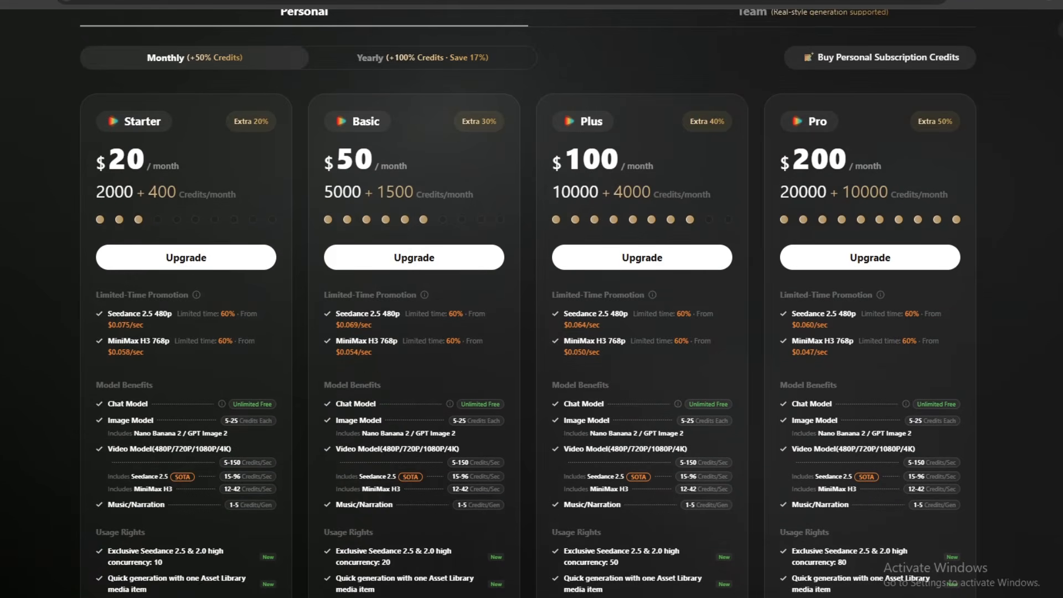